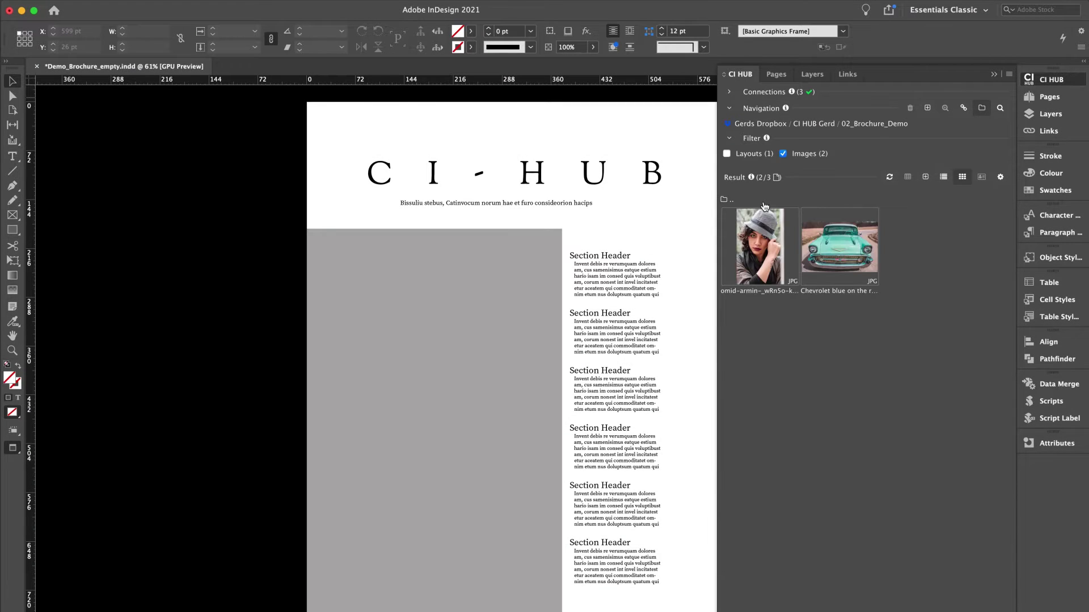
# Step: Select the woman-in-hat photo in the CI HUB 02_Brochure_Demo Dropbox folder
pyautogui.click(762, 253)
# Step: Place the omid-armin woman-in-hat JPG into the cover's grey frame and clear the selection
pyautogui.moveTo(761, 253); pyautogui.dragTo(489, 299)
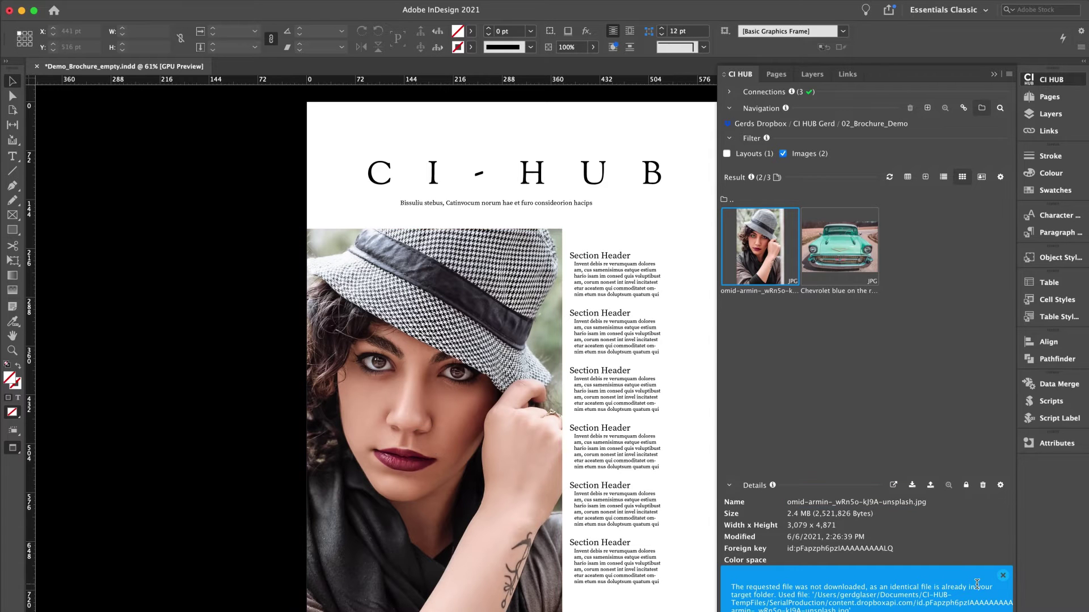
pyautogui.click(1003, 576)
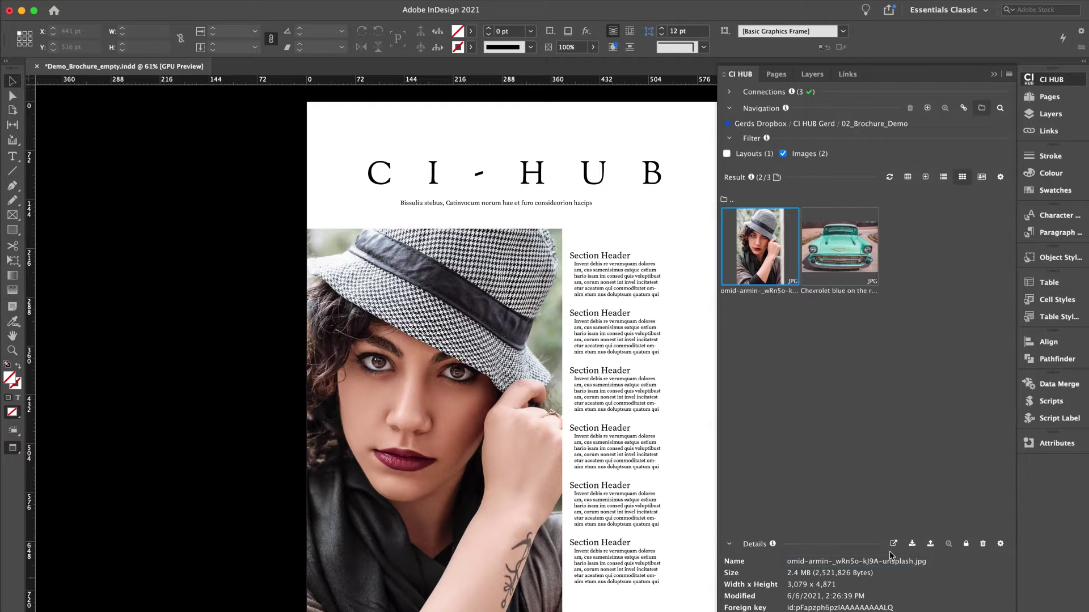
pyautogui.click(832, 359)
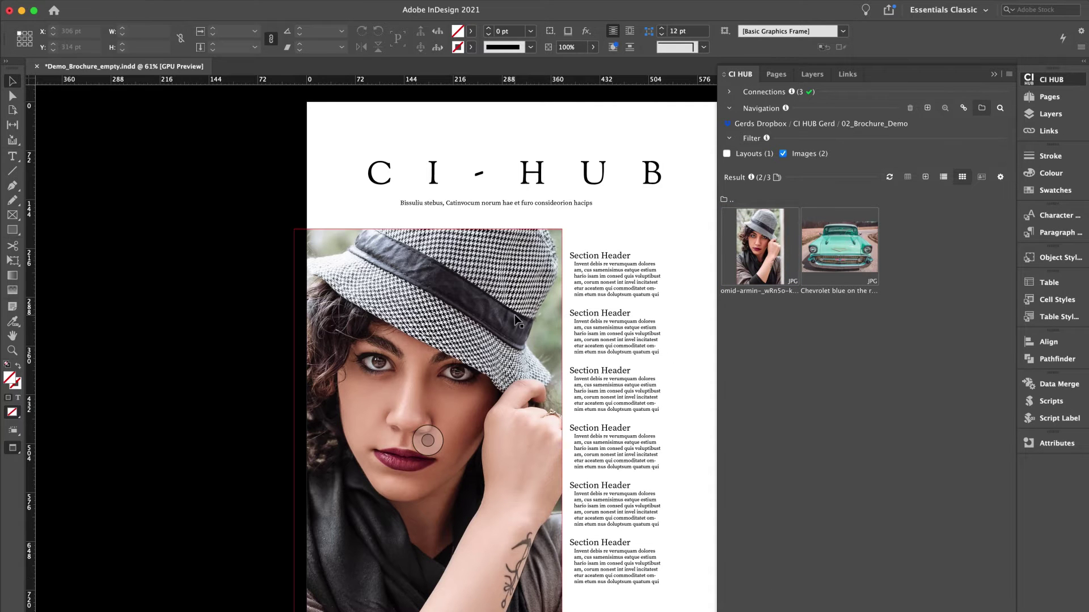
pyautogui.scroll(-10, 515, 316)
# Step: Scroll and pan to the empty grey frame on the TATINT FUGIA IMOLEND spread's left page
pyautogui.scroll(-15, 515, 314)
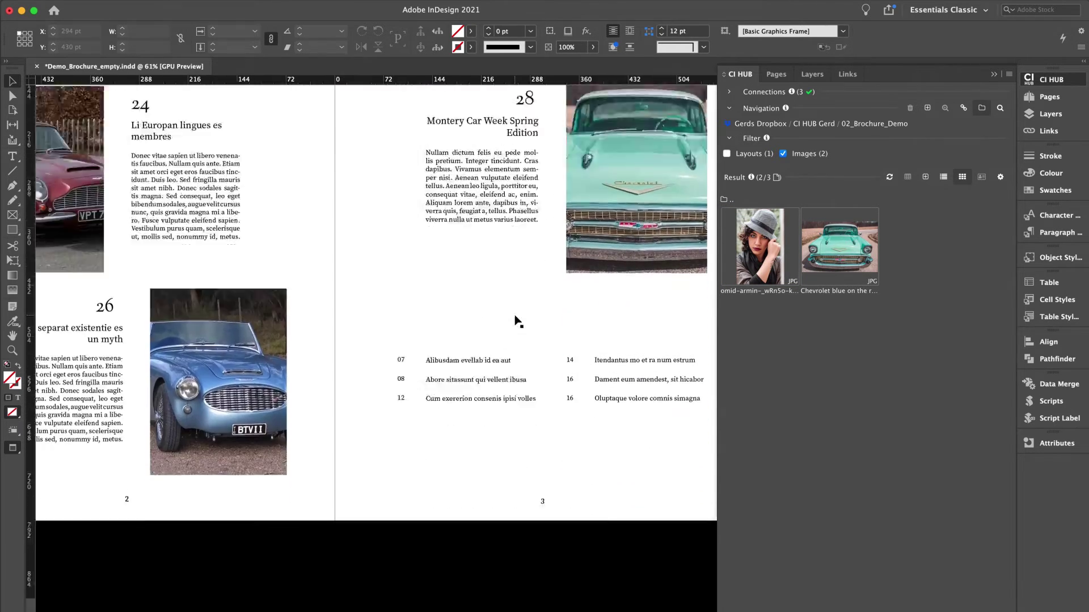
pyautogui.scroll(-8, 514, 315)
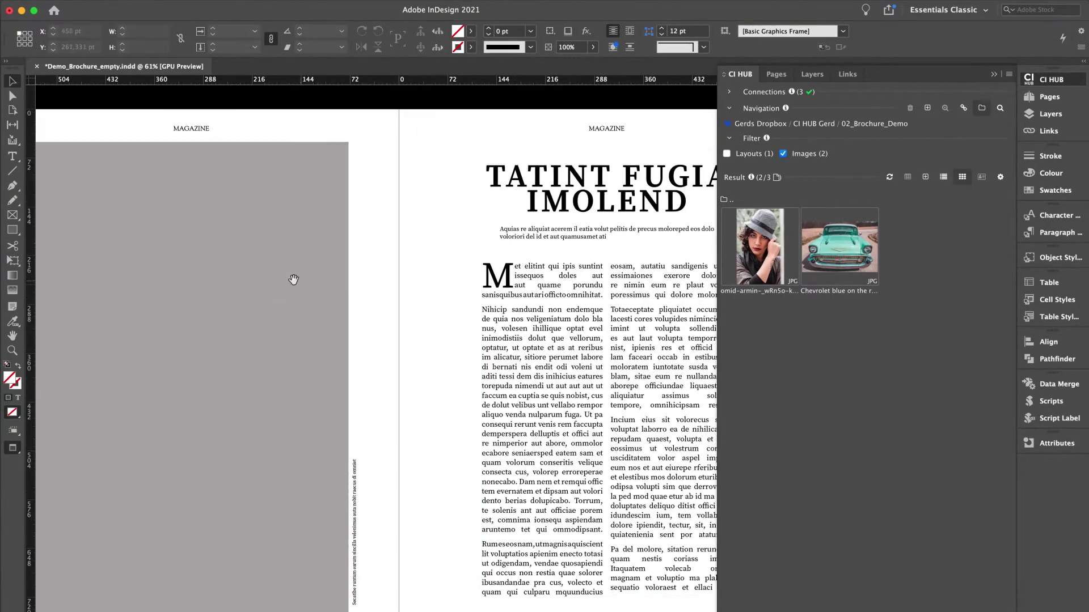
pyautogui.moveTo(291, 277); pyautogui.dragTo(558, 271)
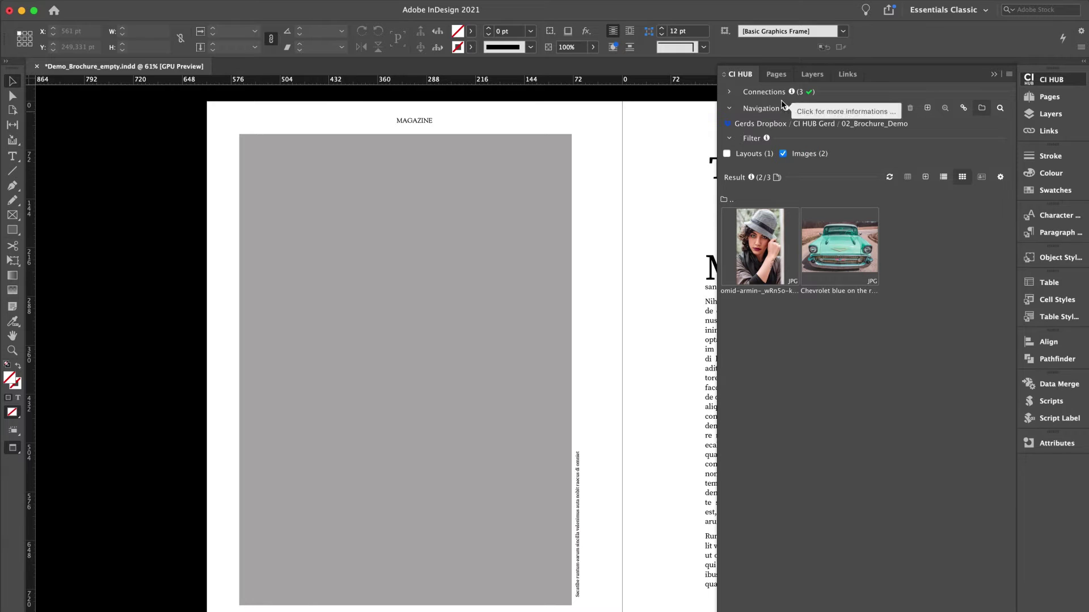
# Step: Switch CI HUB to Pixelboxx and place-and-link the purple-sweater PSD into the grey frame
pyautogui.click(757, 124)
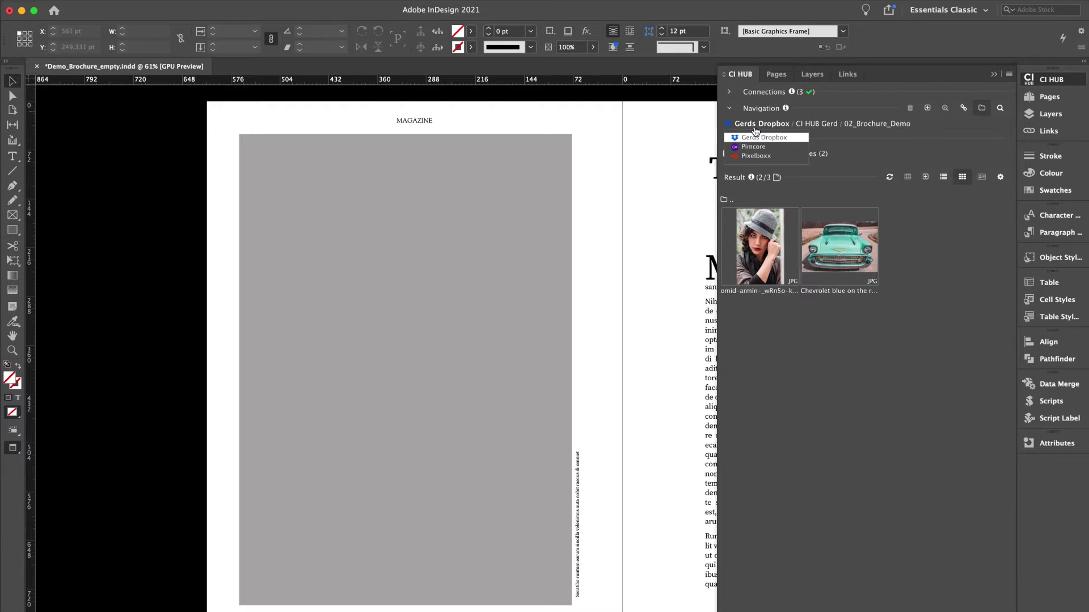
pyautogui.click(753, 155)
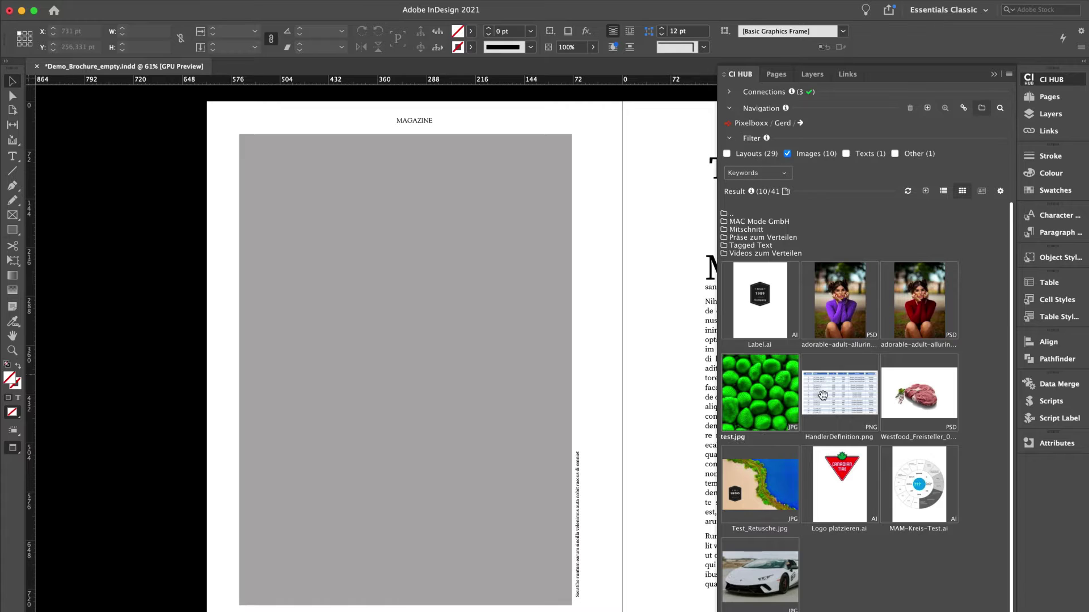
pyautogui.click(834, 308)
pyautogui.rightClick(834, 308)
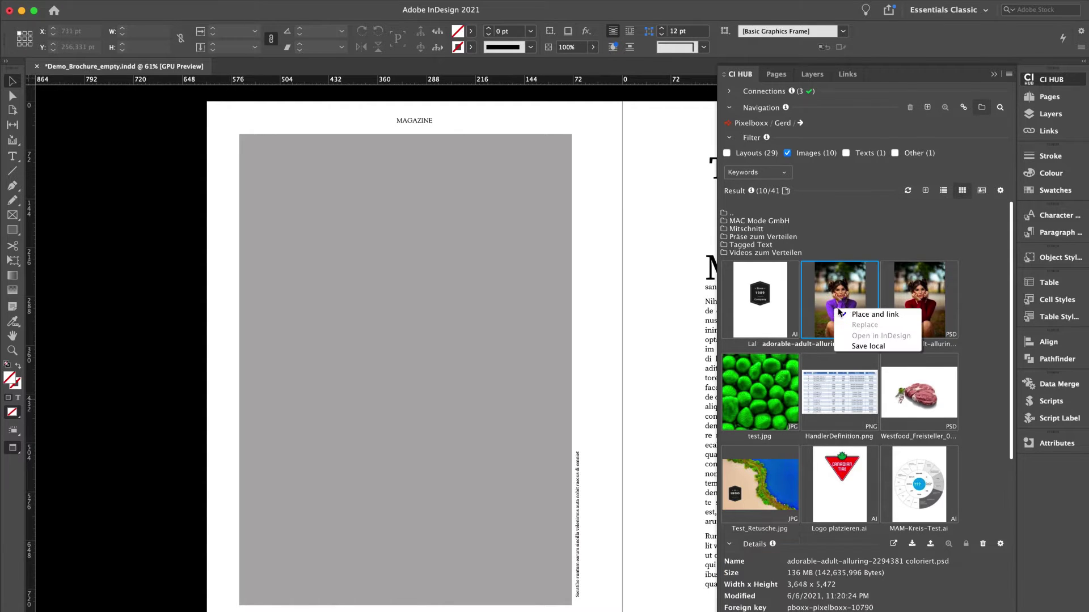
pyautogui.click(854, 314)
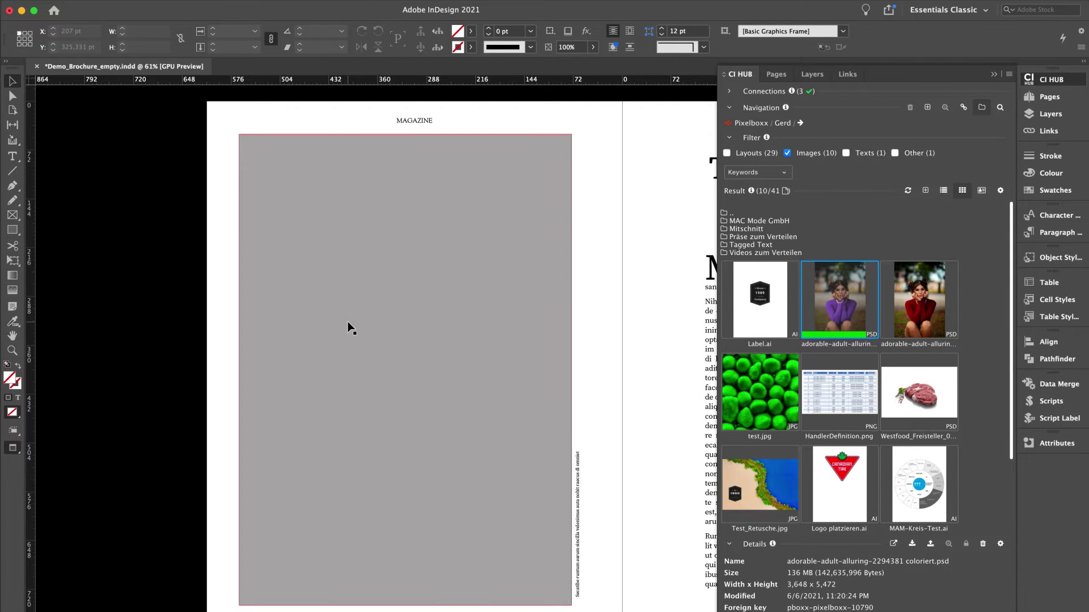
pyautogui.click(364, 278)
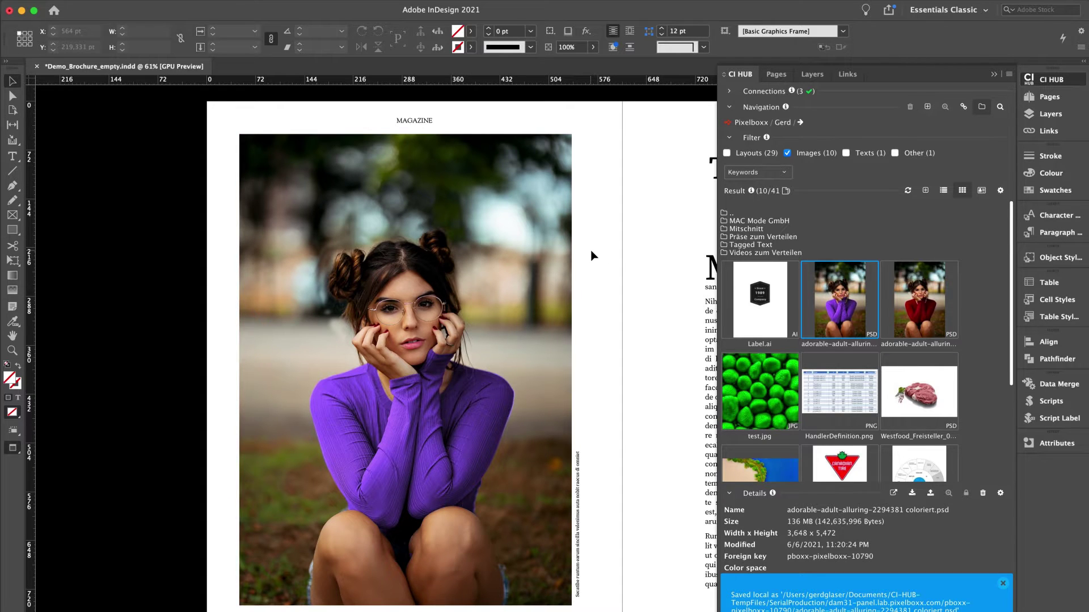
# Step: Place and link Label.ai on the photo's upper right corner, then save the brochure
pyautogui.click(772, 296)
pyautogui.rightClick(759, 305)
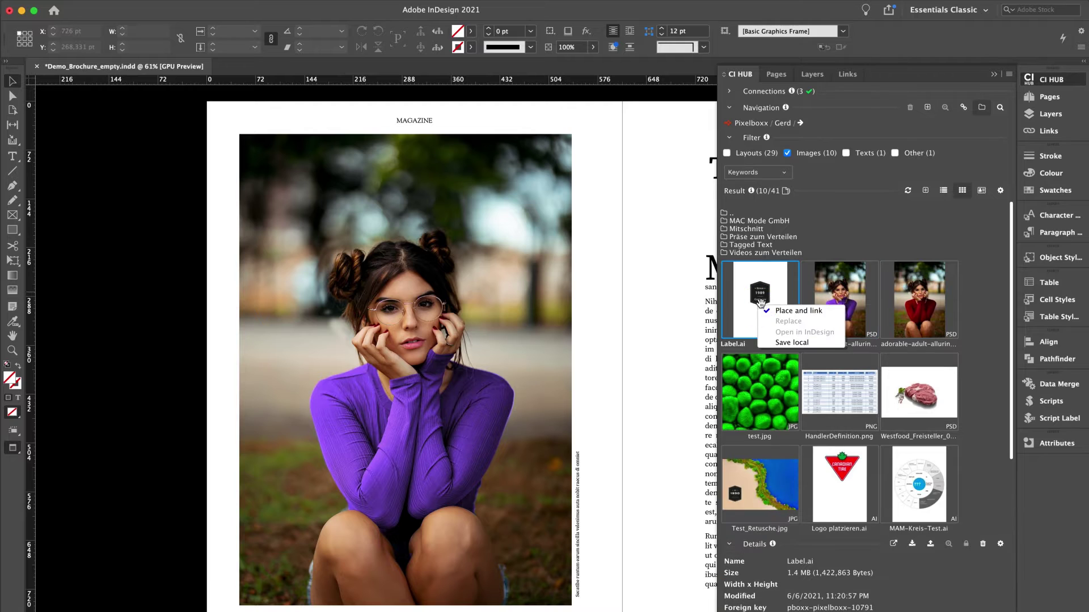
pyautogui.click(785, 312)
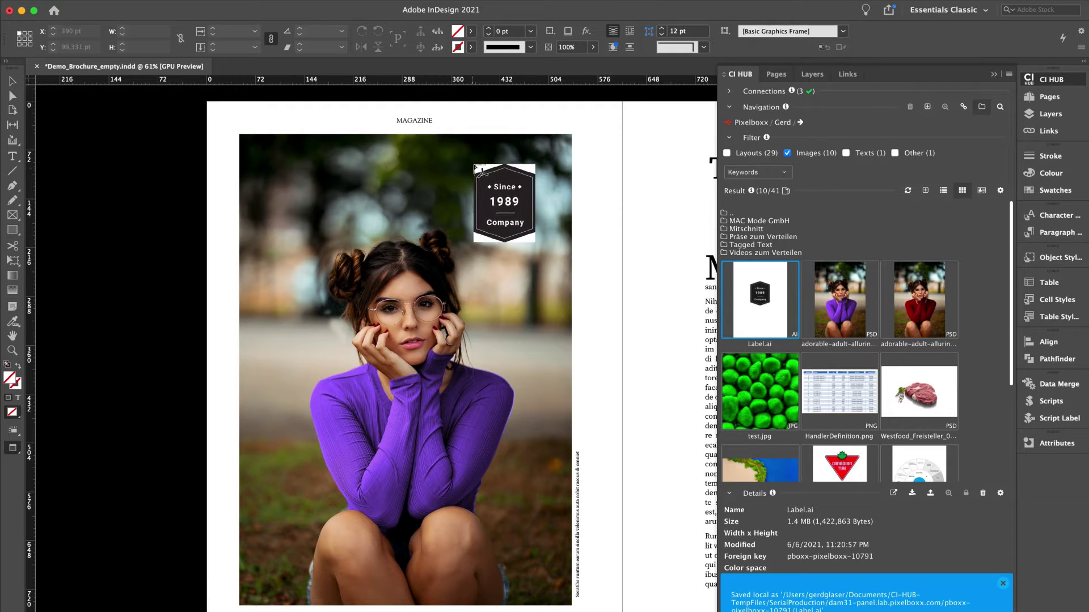
pyautogui.click(579, 156)
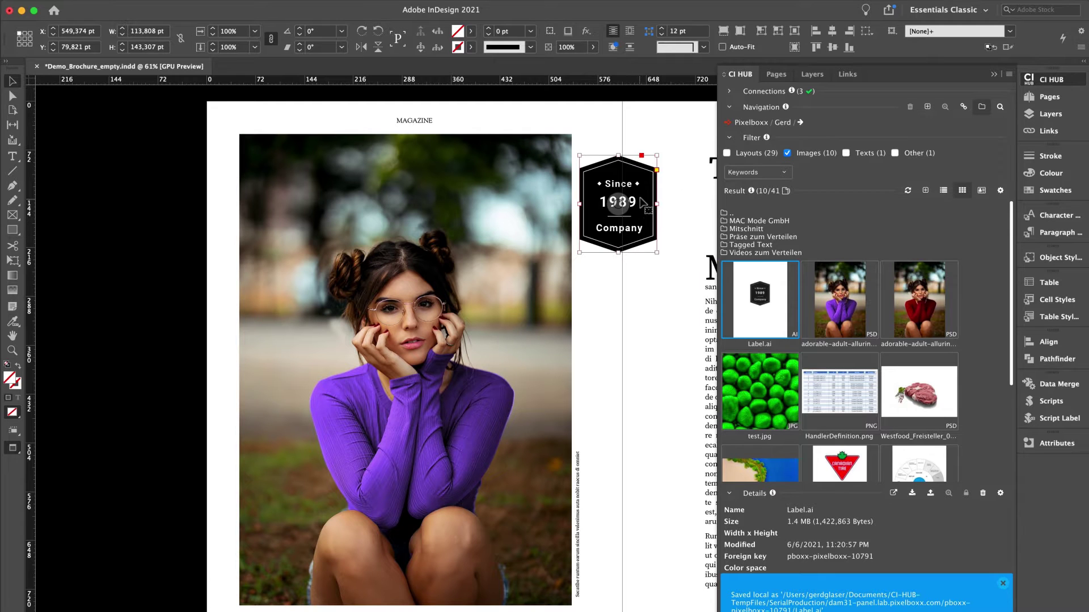
pyautogui.moveTo(640, 196); pyautogui.dragTo(541, 188)
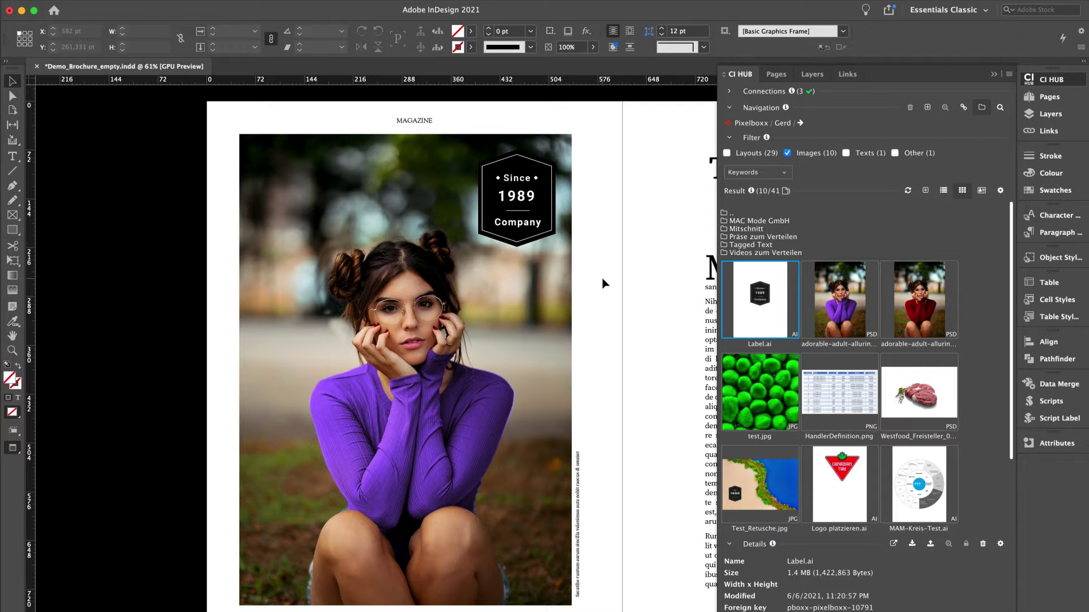
pyautogui.press('super+s')
# Step: In Photoshop, reload the Pixelboxx folder and open the purple-sweater PSD
pyautogui.scroll(-1, 452, 276)
pyautogui.press('super+Tab')
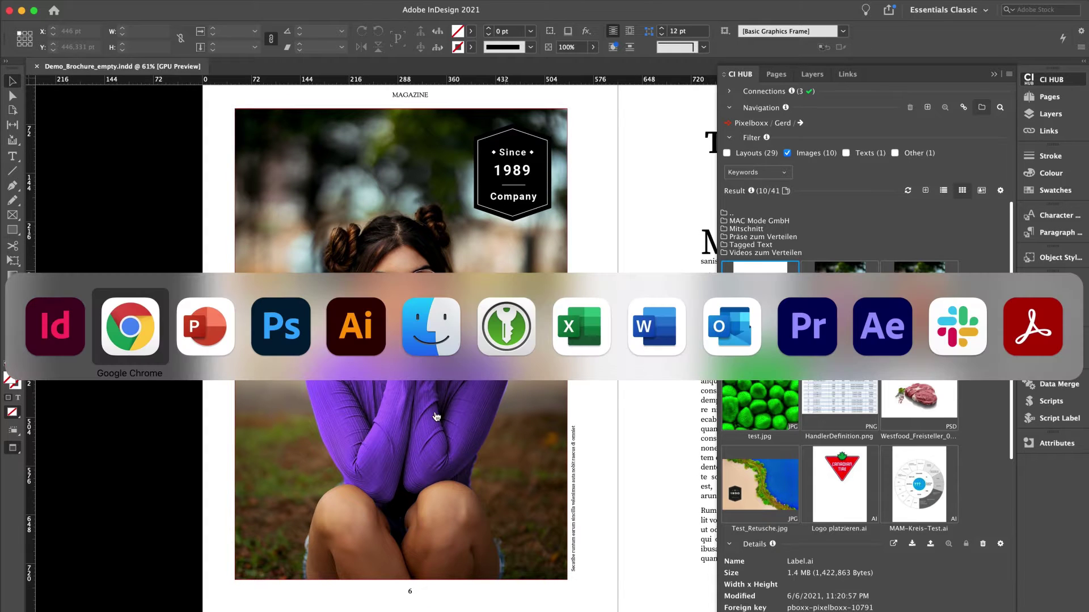
pyautogui.click(282, 333)
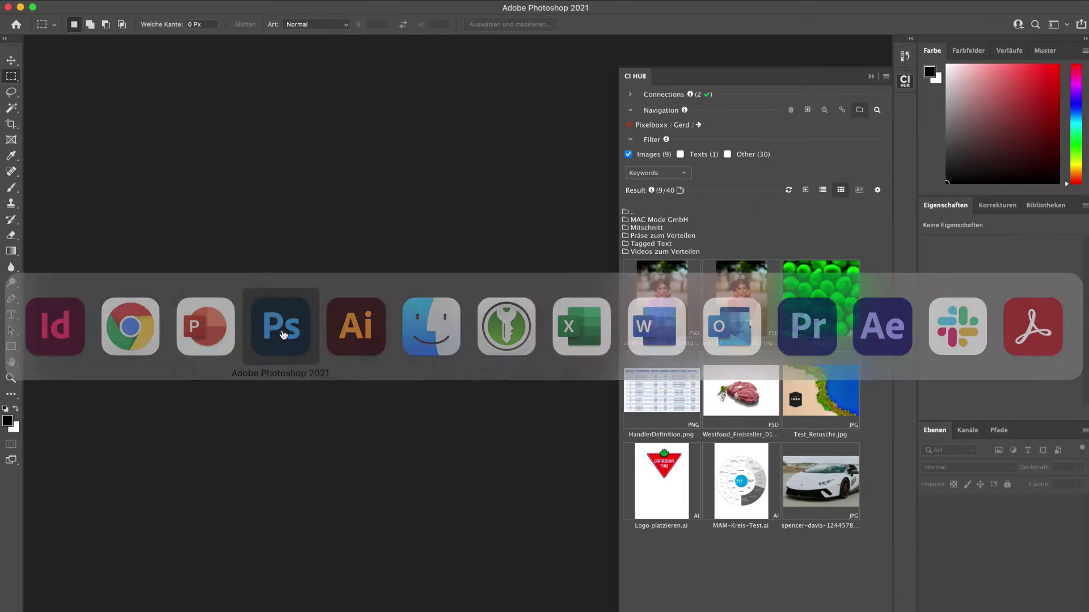
pyautogui.click(789, 190)
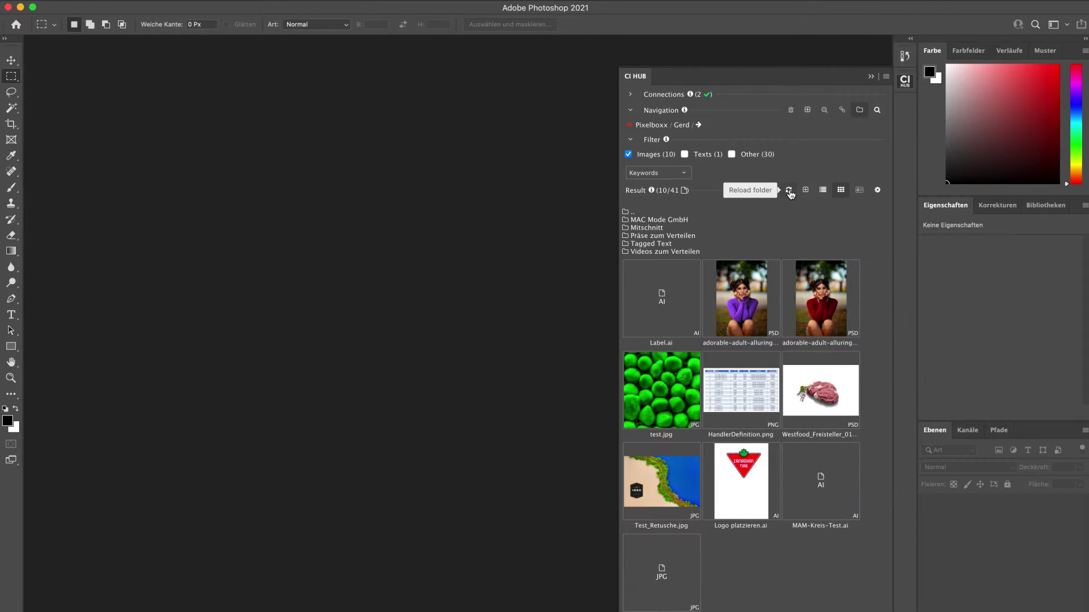
pyautogui.click(742, 301)
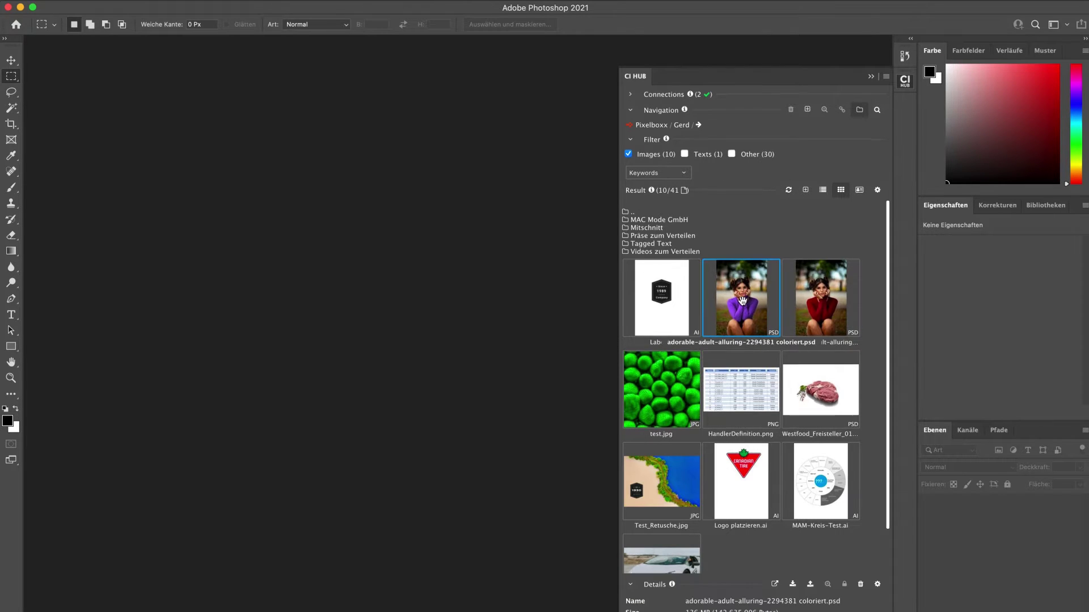
pyautogui.click(766, 337)
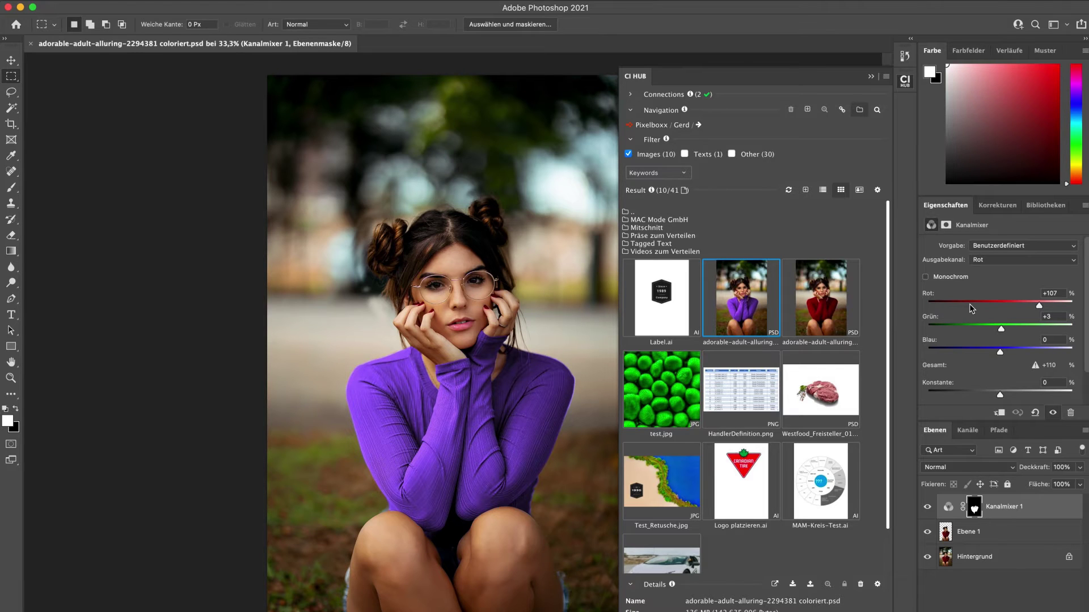
# Step: Set the Kanalmixer 1 layer to Monochrom with Konstante +5 and save the PSD
pyautogui.click(926, 277)
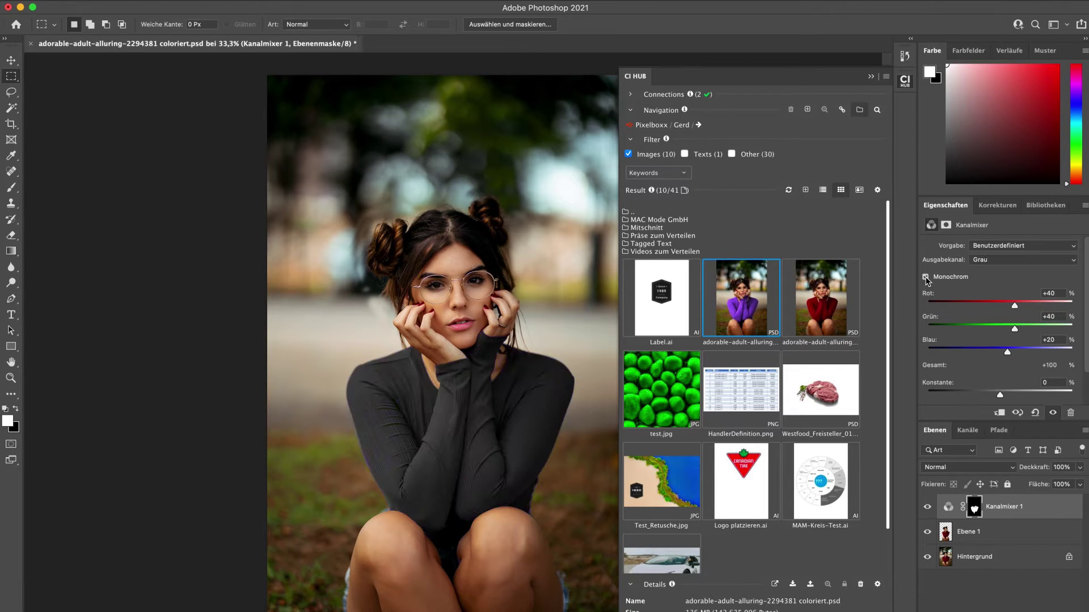
pyautogui.moveTo(1001, 397); pyautogui.dragTo(1002, 397)
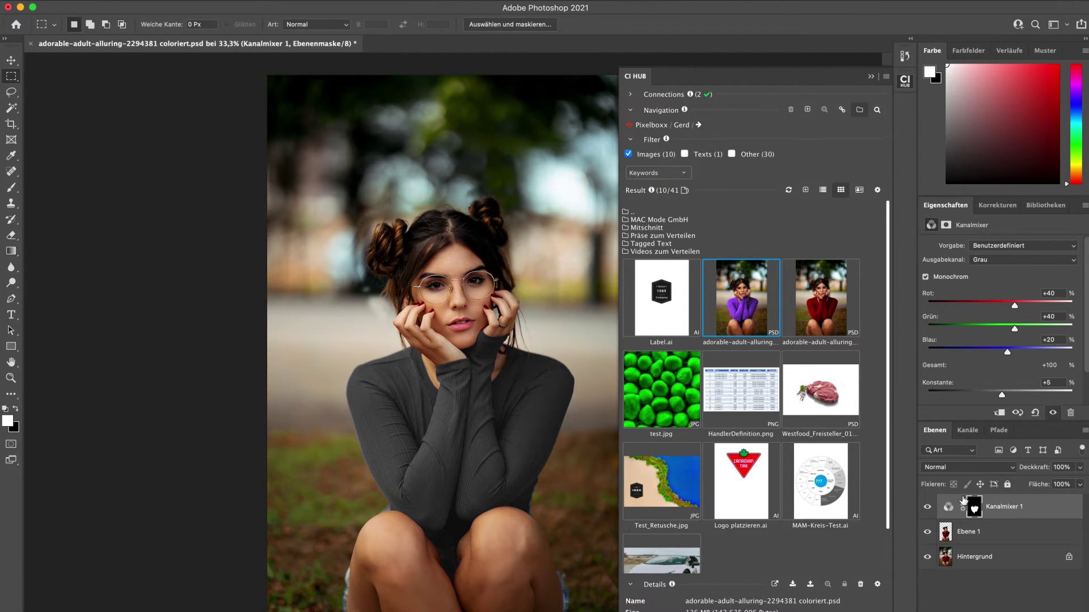
pyautogui.hotkey('ctrl', 's')
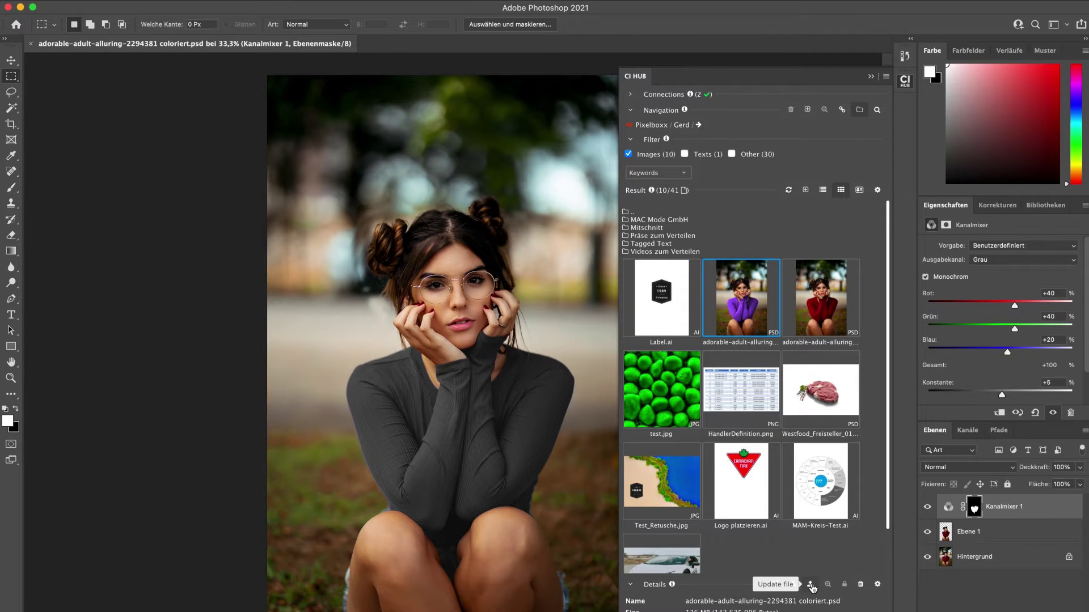
# Step: Update the PSD on Pixelboxx from the active Photoshop document with comment 'now in light grey'
pyautogui.click(811, 585)
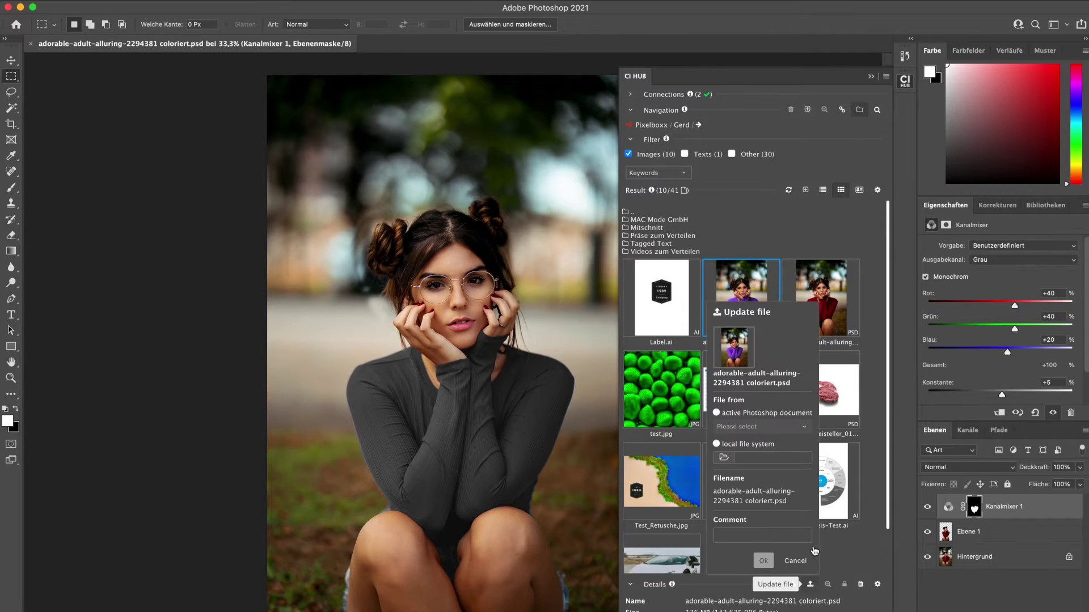
pyautogui.click(731, 413)
pyautogui.click(739, 429)
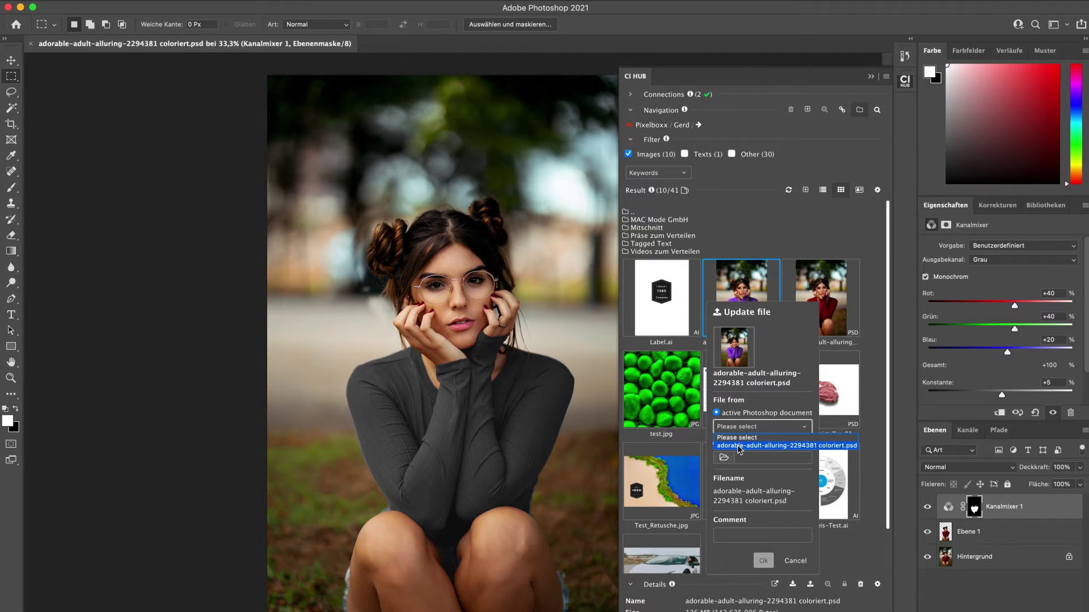
pyautogui.click(741, 447)
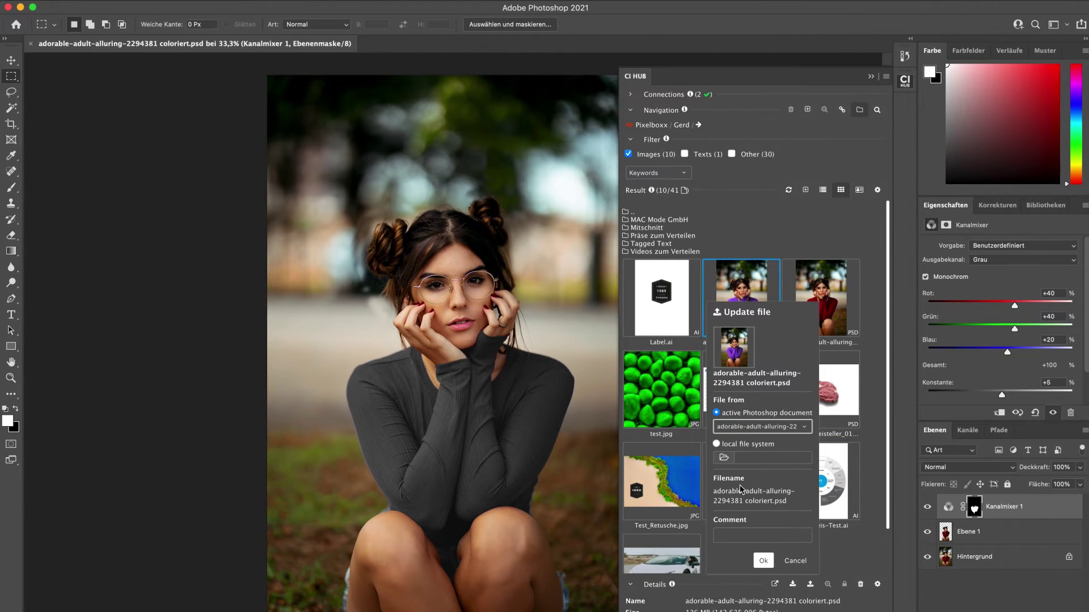
pyautogui.click(737, 537)
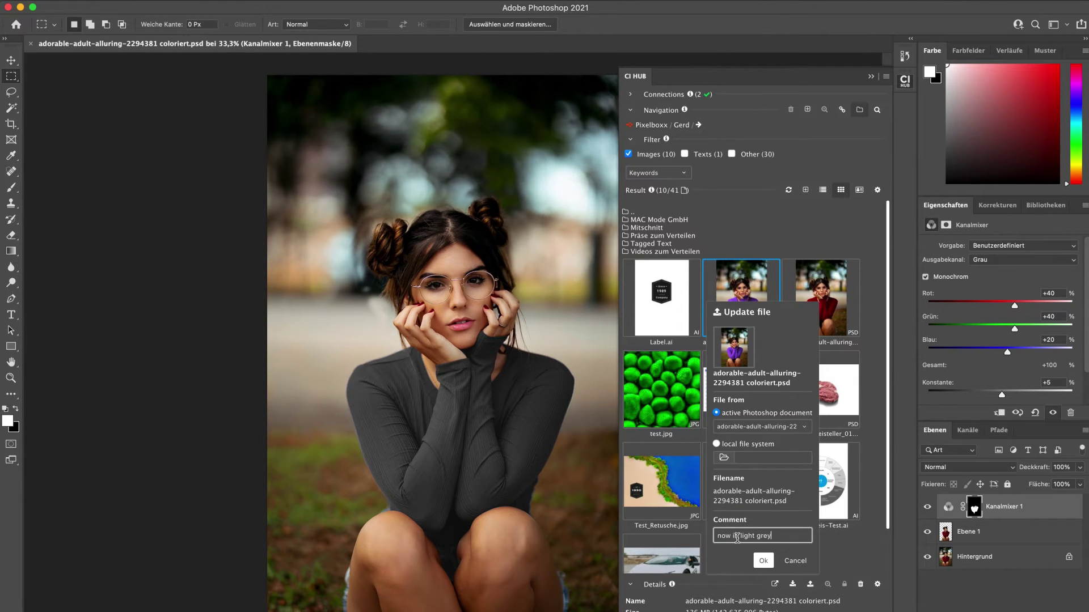
pyautogui.click(763, 562)
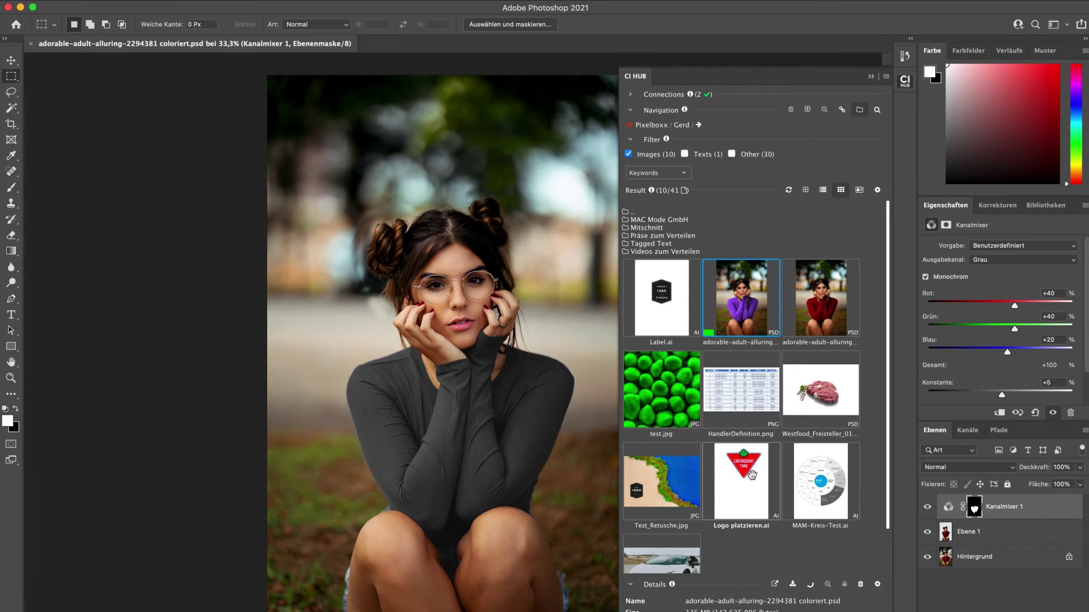
pyautogui.press('super+Tab')
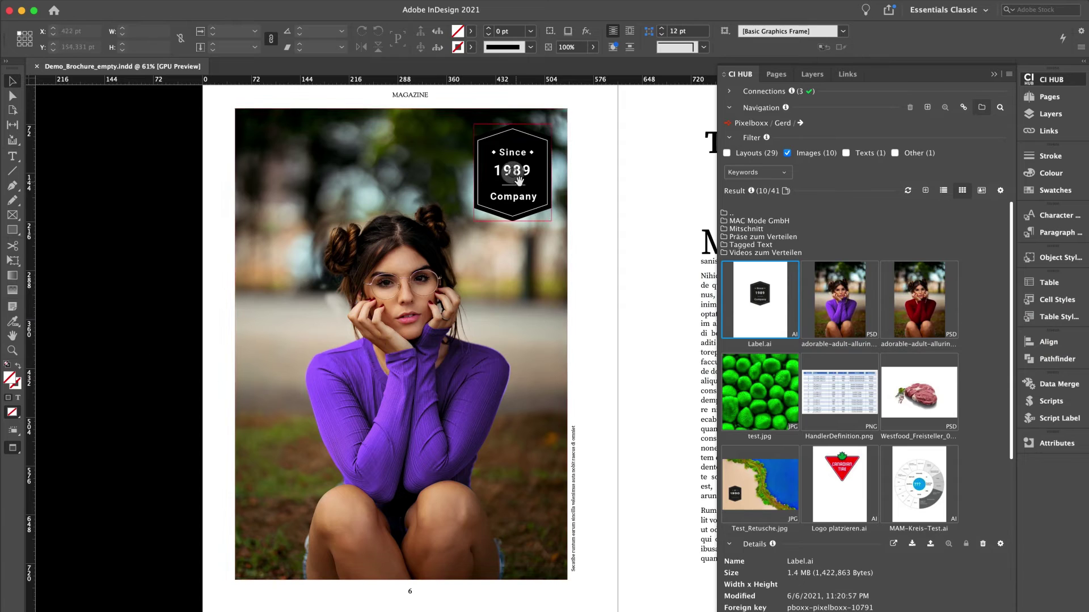
# Step: Select the Since 1989 label in InDesign, then switch to Illustrator
pyautogui.click(523, 184)
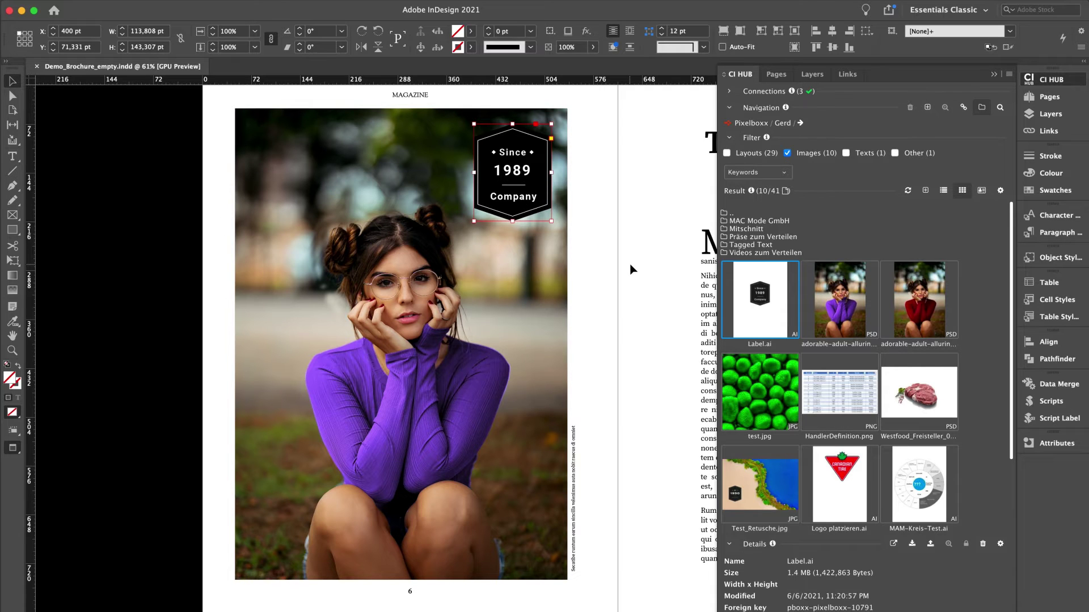
pyautogui.press('super+Tab')
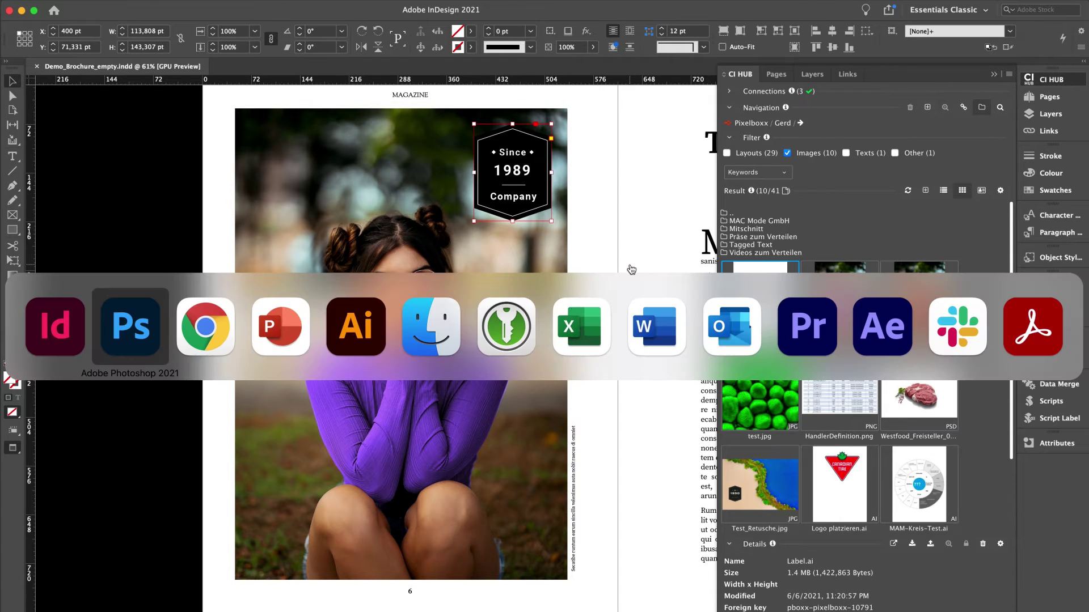
pyautogui.click(352, 332)
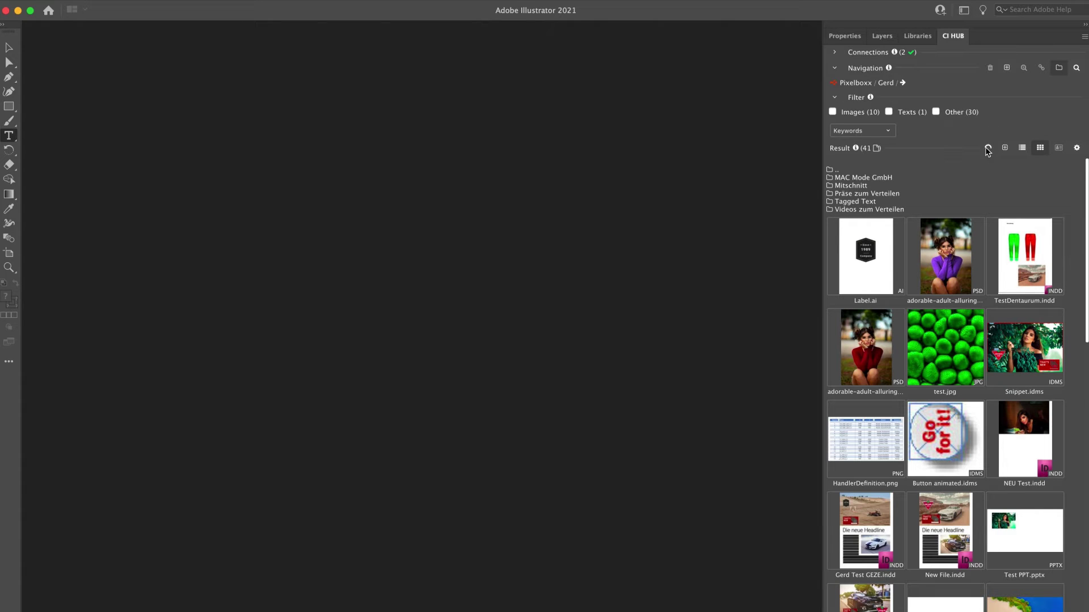
# Step: Open Label.ai from Pixelboxx in Illustrator
pyautogui.click(874, 271)
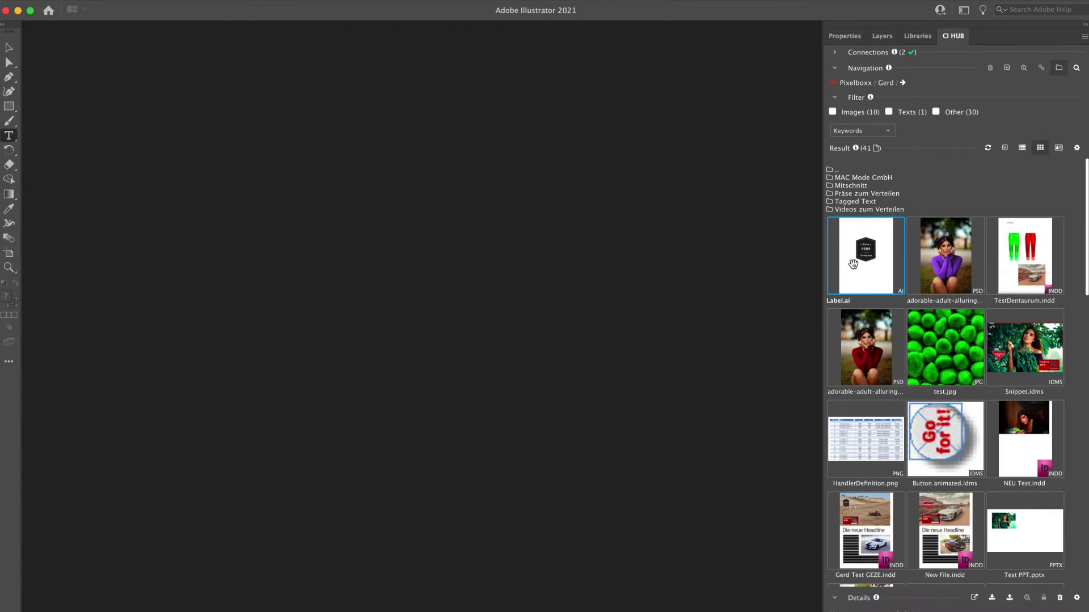
pyautogui.rightClick(873, 271)
pyautogui.click(882, 300)
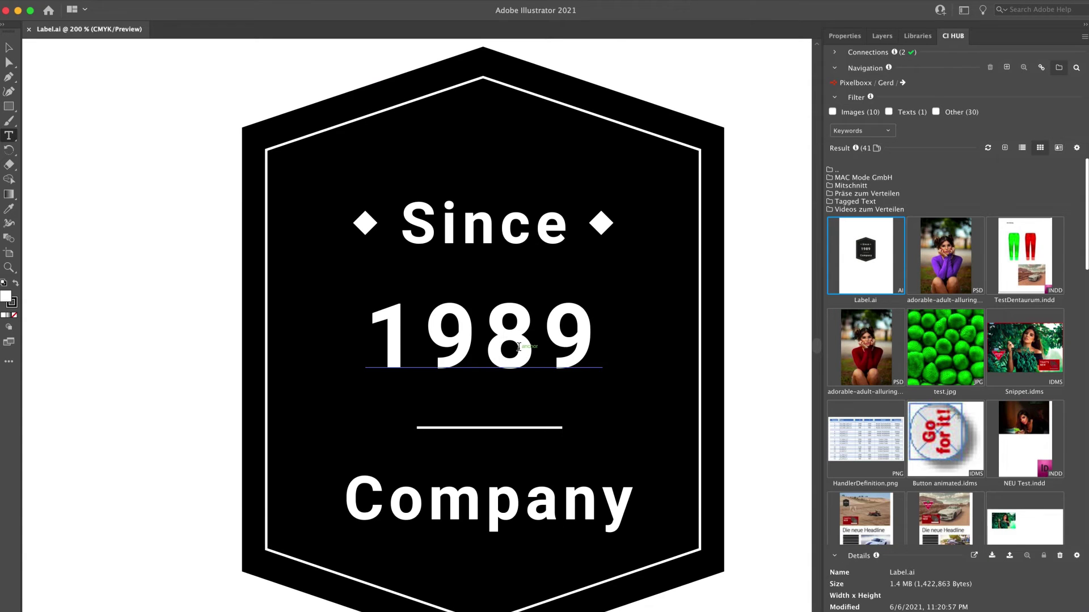
# Step: Change the badge year from 1989 to 2000 and save the label file
pyautogui.click(518, 347)
pyautogui.doubleClick(519, 347)
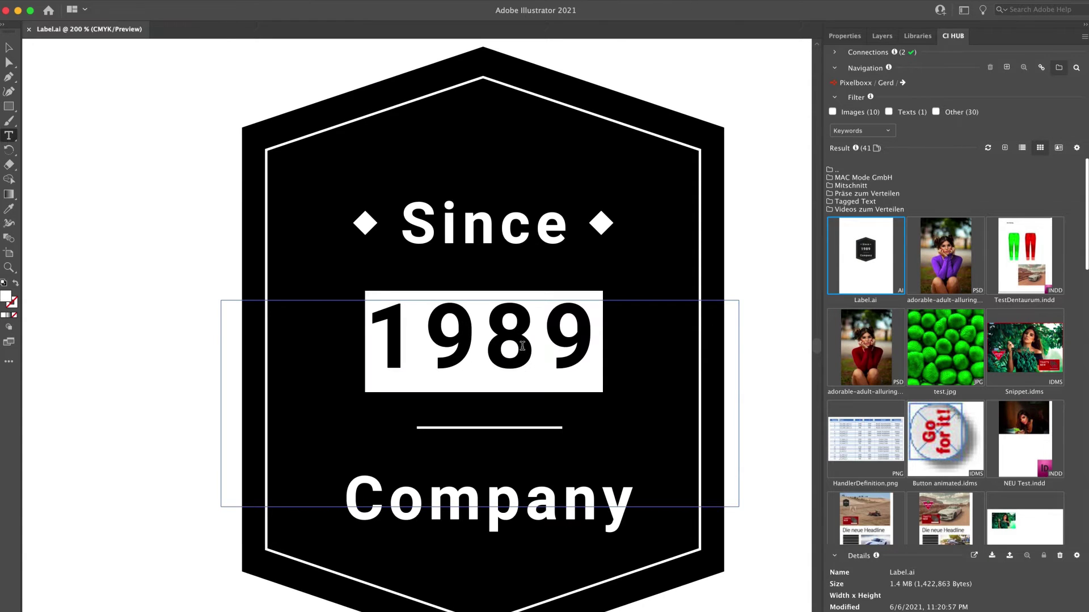
pyautogui.write('2000')
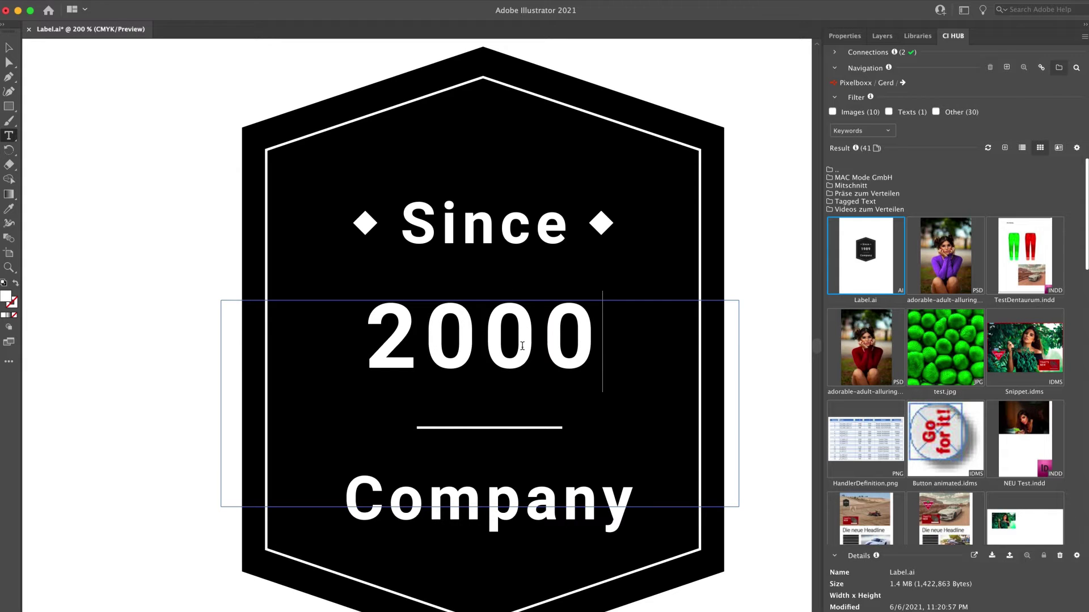
pyautogui.keyDown('super'); pyautogui.click(102, 231); pyautogui.keyUp('super')
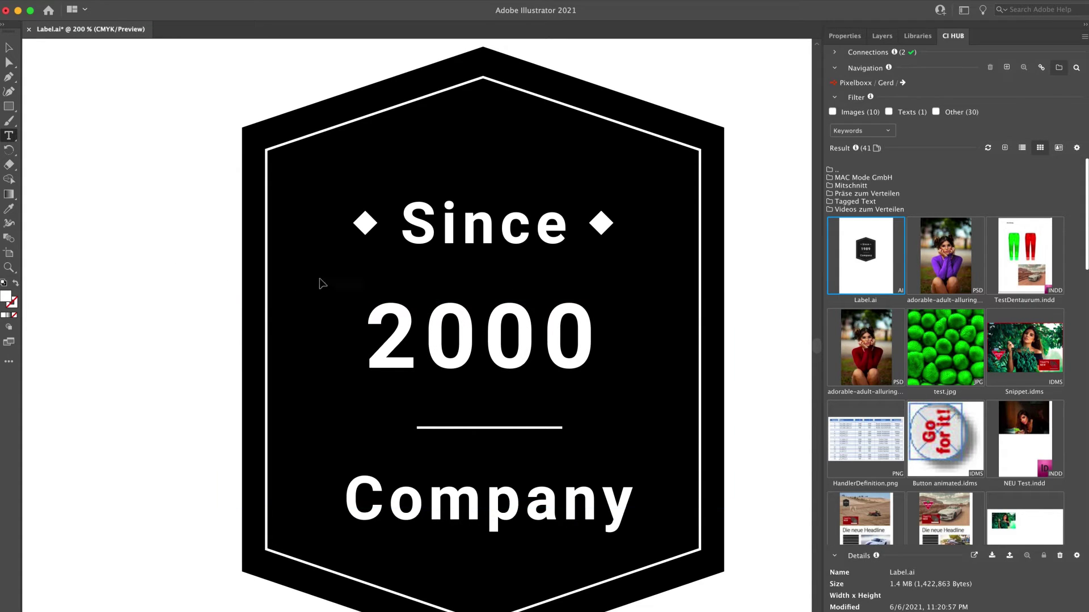
pyautogui.press('super+s')
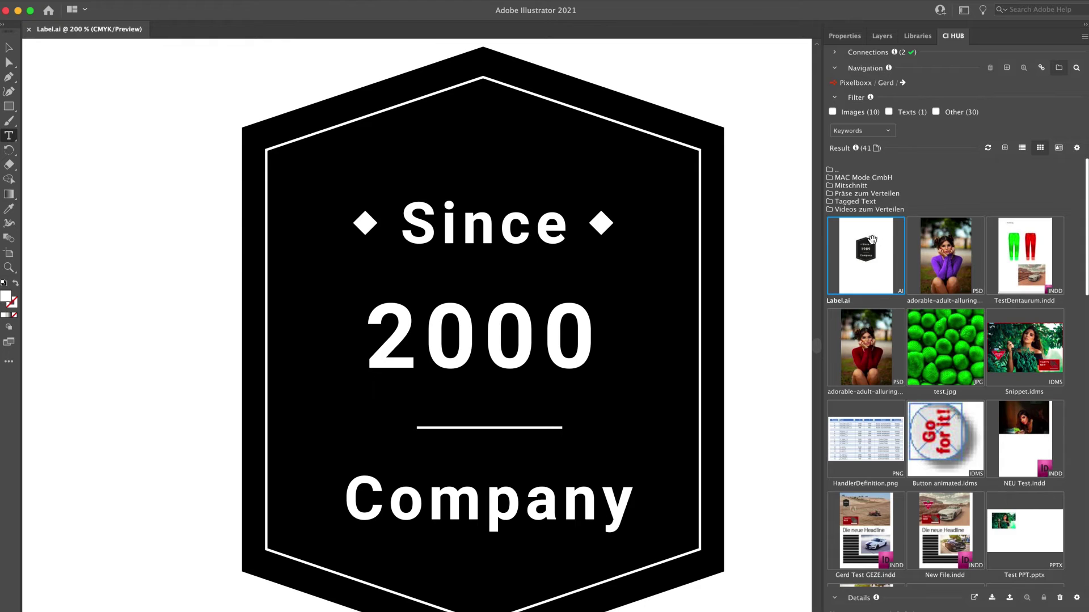
# Step: Upload the open Label.ai to Pixelboxx as an update with comment 'now in 2000', then return to InDesign
pyautogui.click(1009, 598)
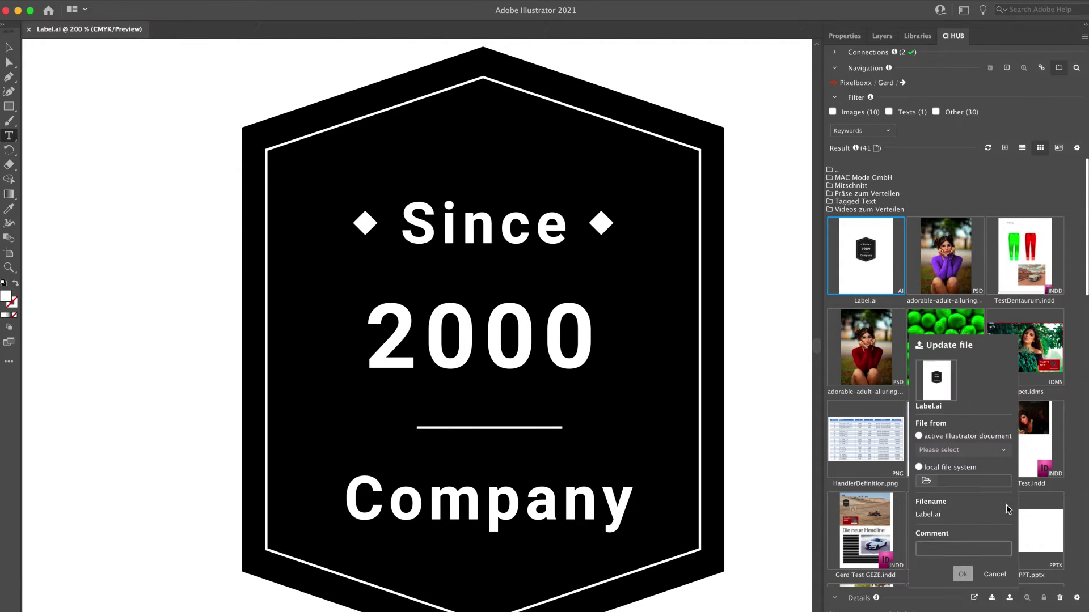
pyautogui.click(948, 436)
pyautogui.click(953, 450)
pyautogui.click(939, 470)
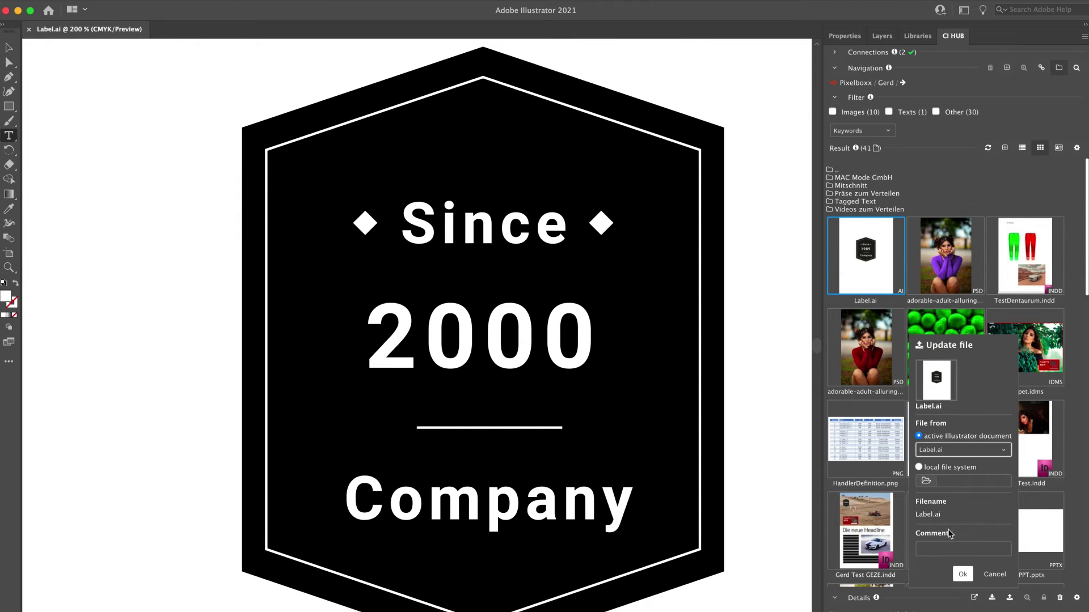
pyautogui.click(943, 549)
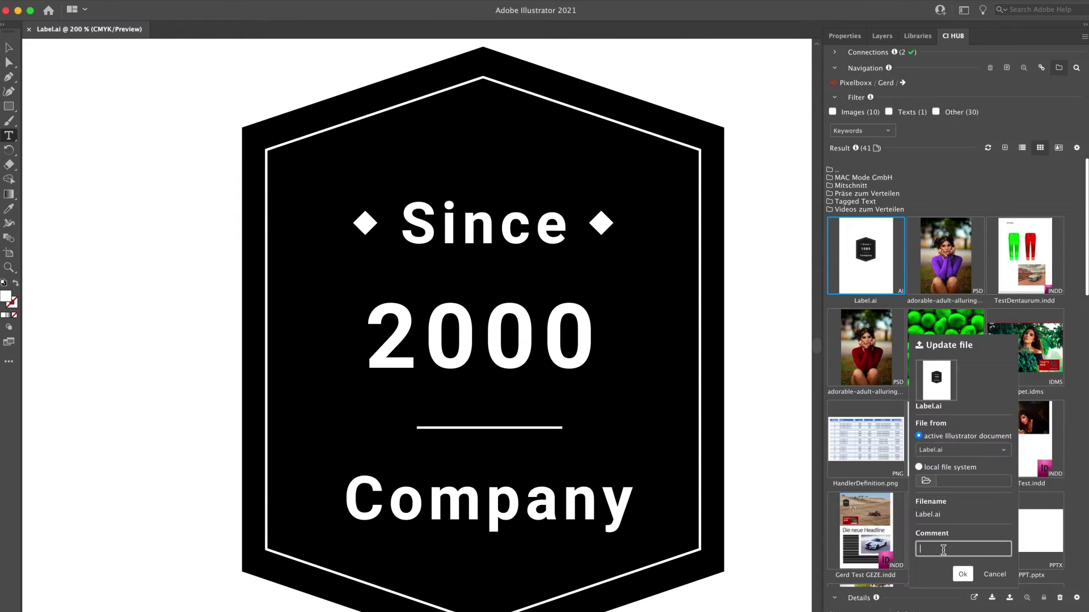
pyautogui.click(959, 573)
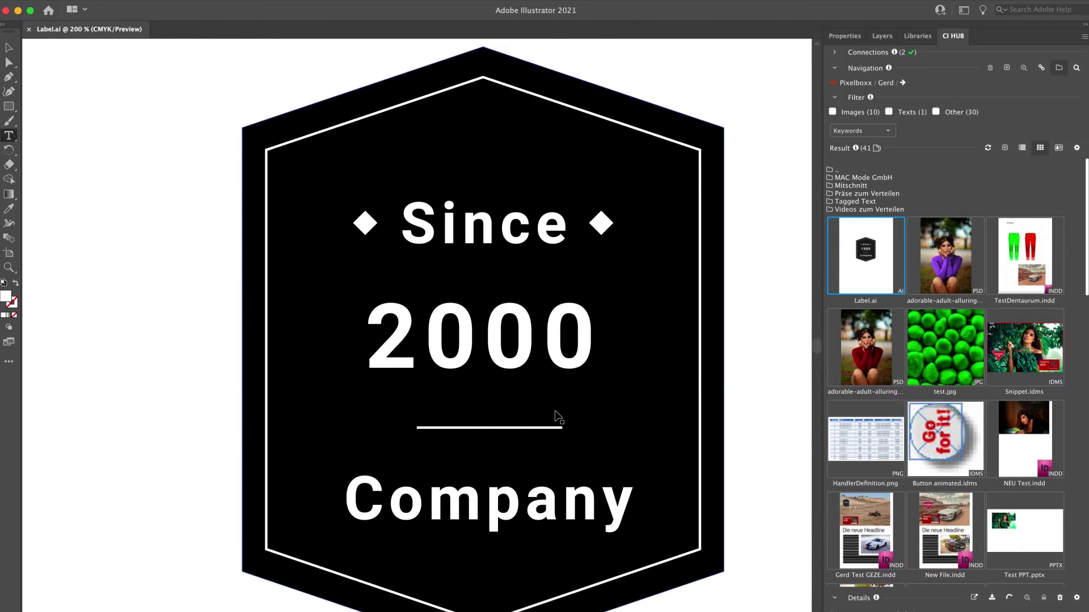
pyautogui.press('super+Tab')
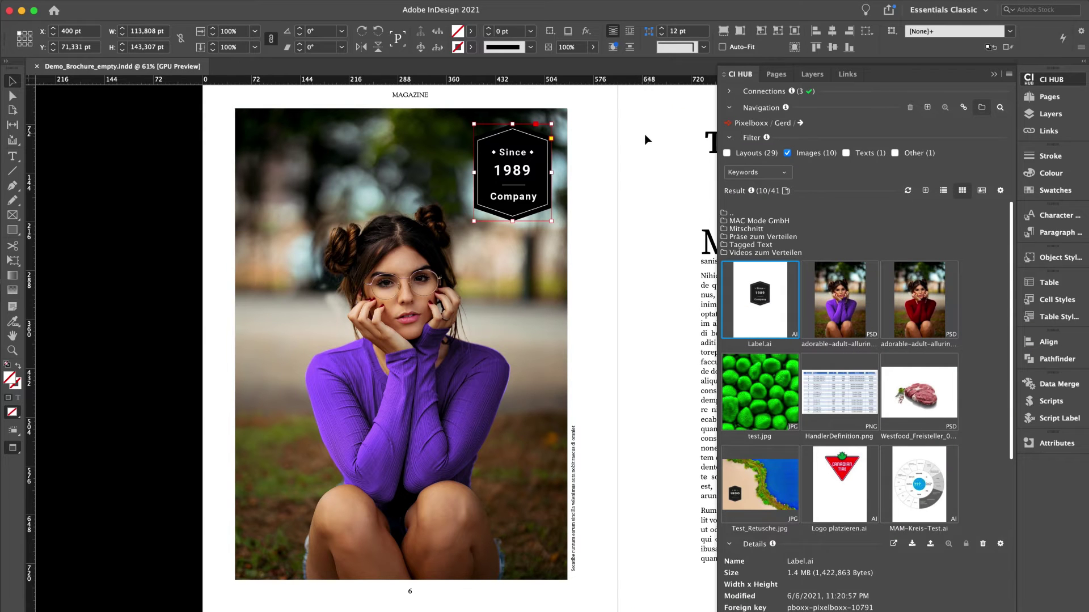
# Step: Deselect the label and list the brochure's six CI HUB links, expanding the Label.ai entry
pyautogui.click(594, 178)
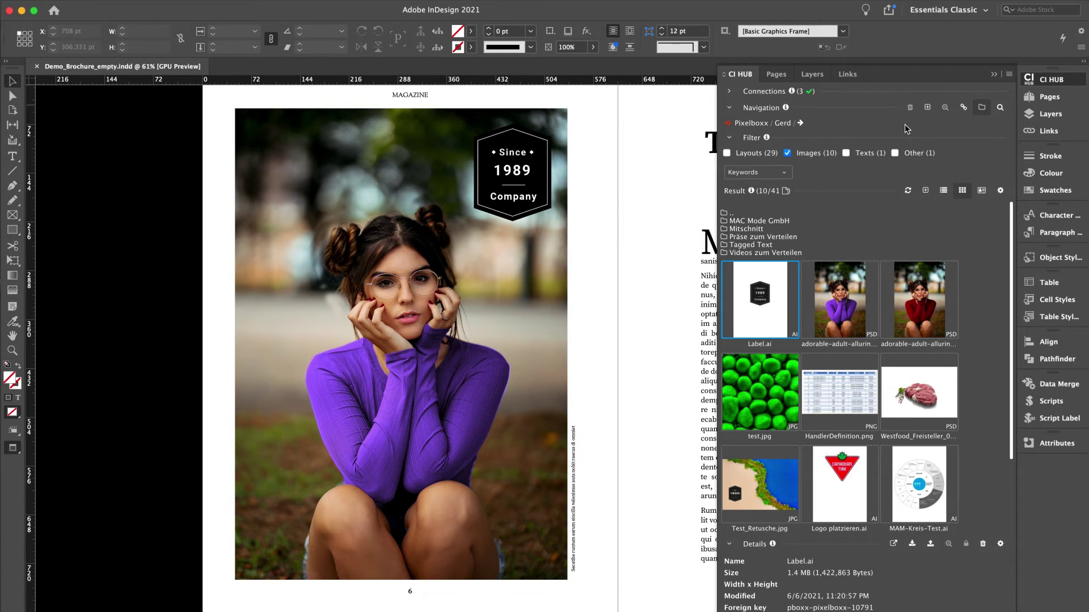
pyautogui.click(966, 109)
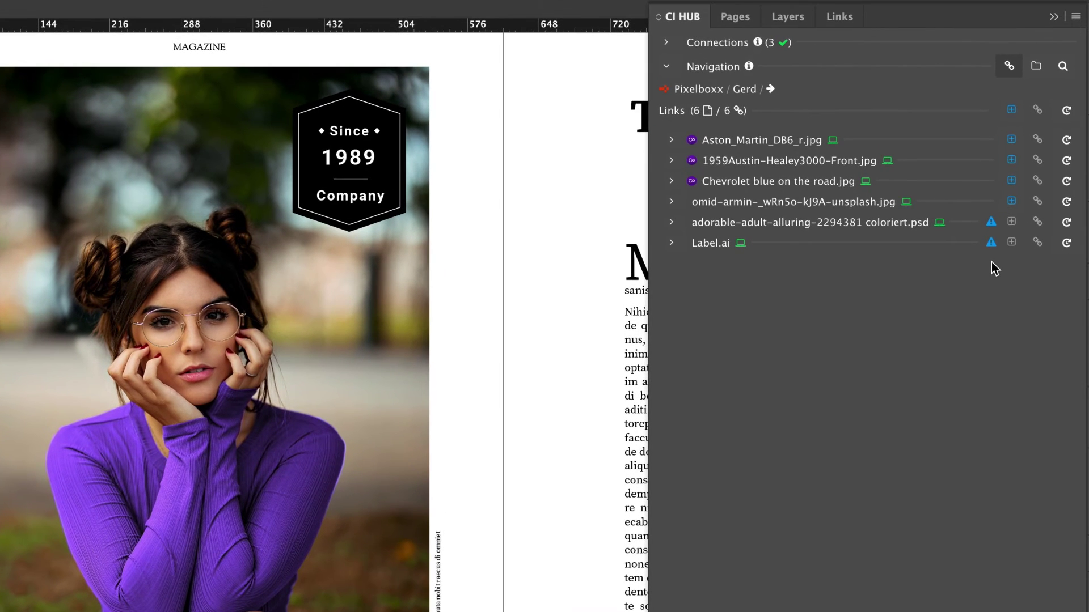
pyautogui.moveTo(979, 221)
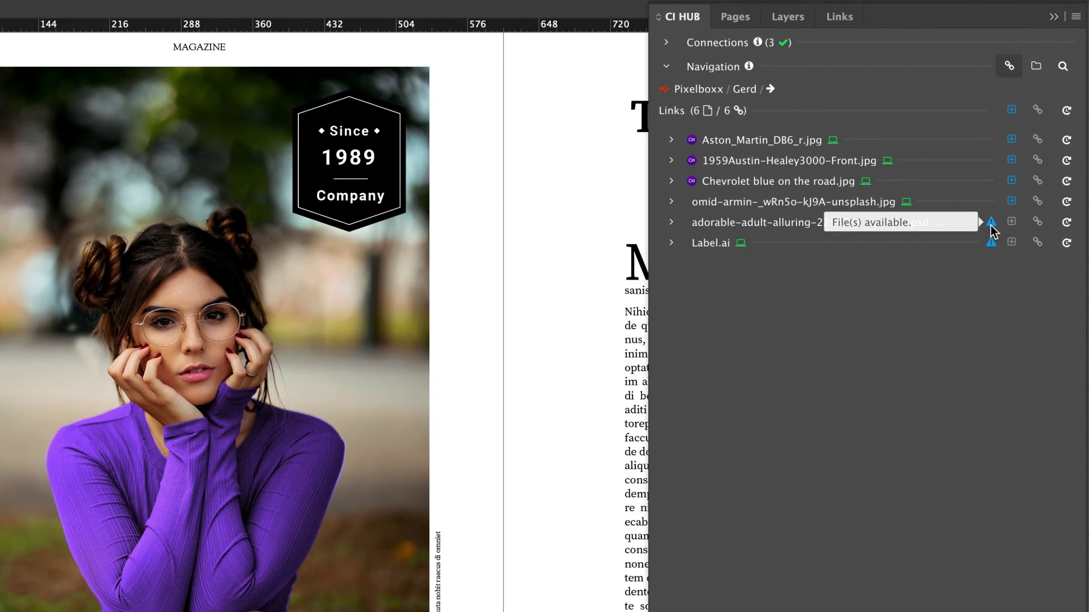
pyautogui.moveTo(991, 242)
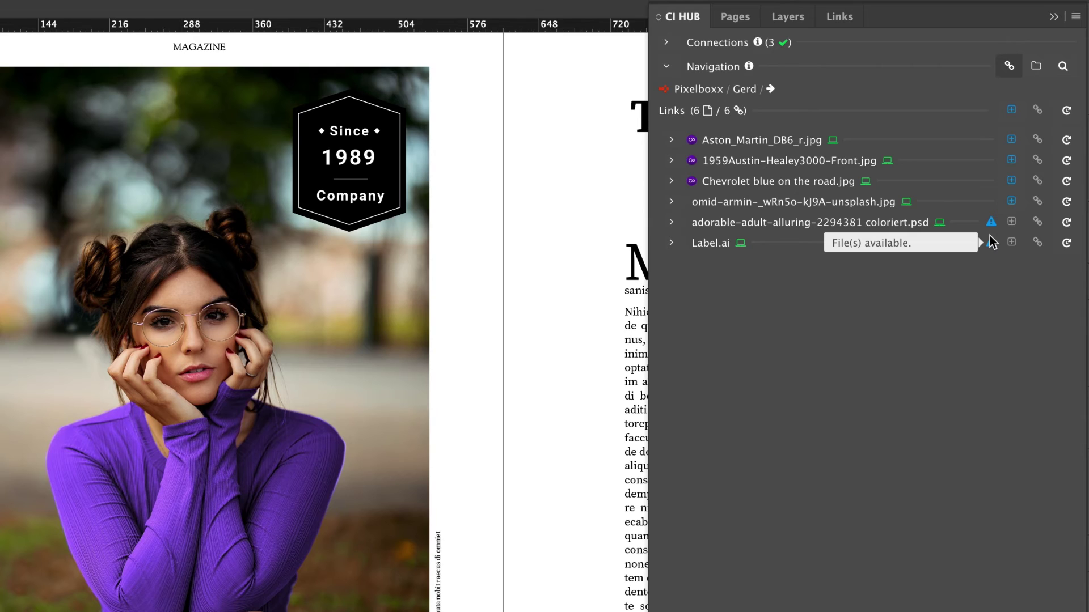
pyautogui.click(671, 245)
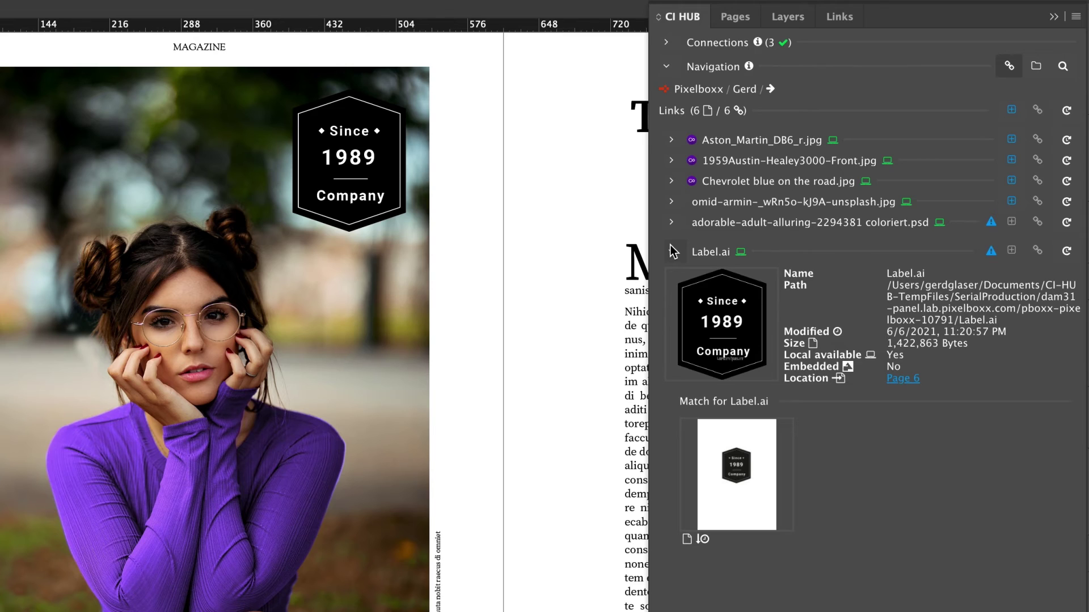
# Step: Relink Label.ai to the updated Since 2000 server version, overwriting the local copy
pyautogui.click(1066, 111)
pyautogui.moveTo(760, 523)
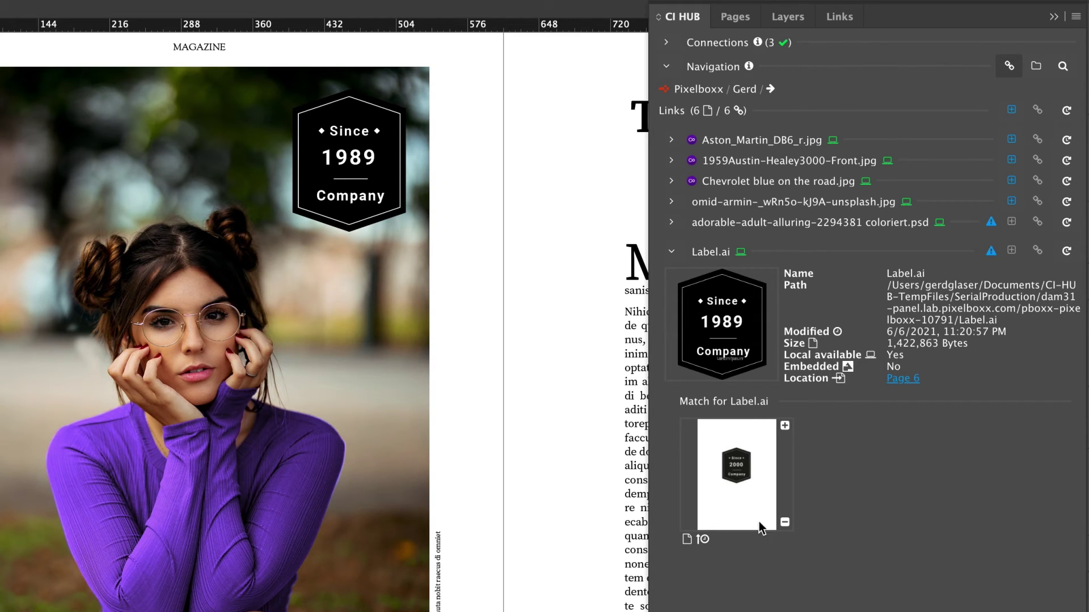
pyautogui.click(784, 425)
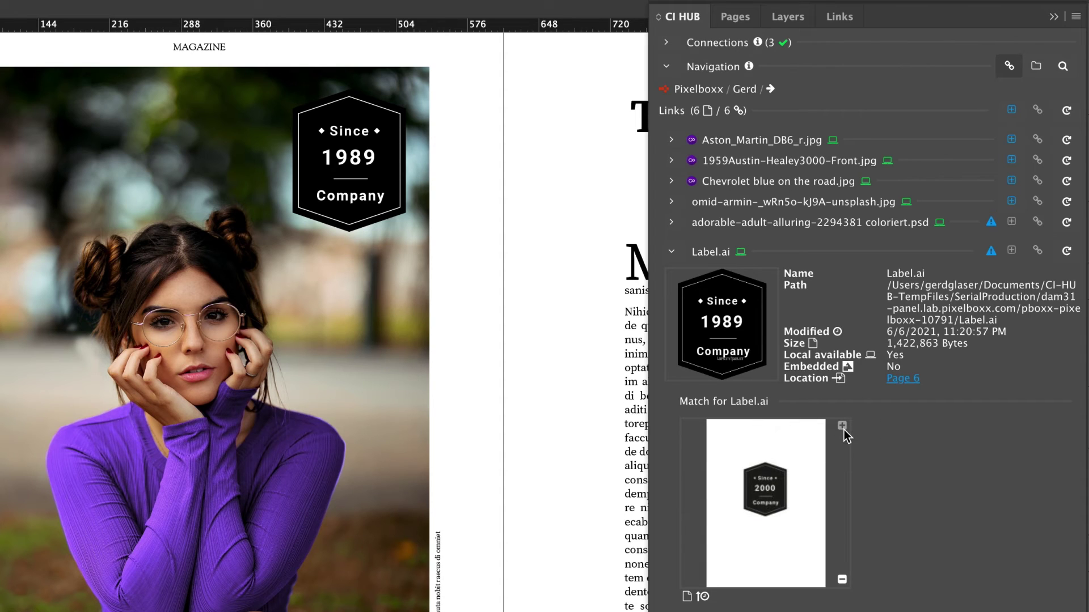
pyautogui.click(797, 483)
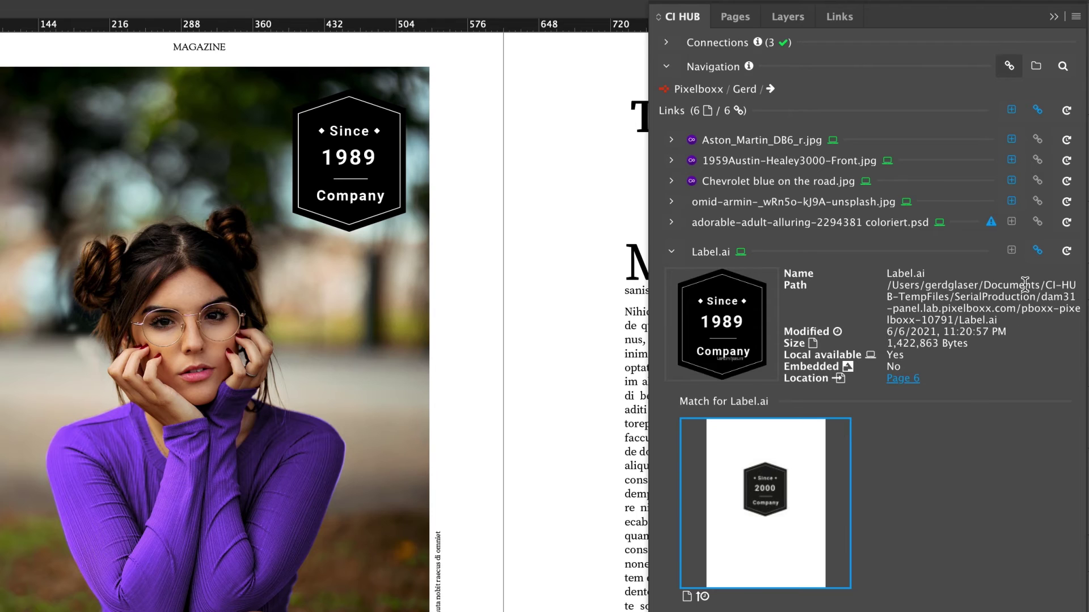
pyautogui.click(1037, 250)
pyautogui.click(967, 515)
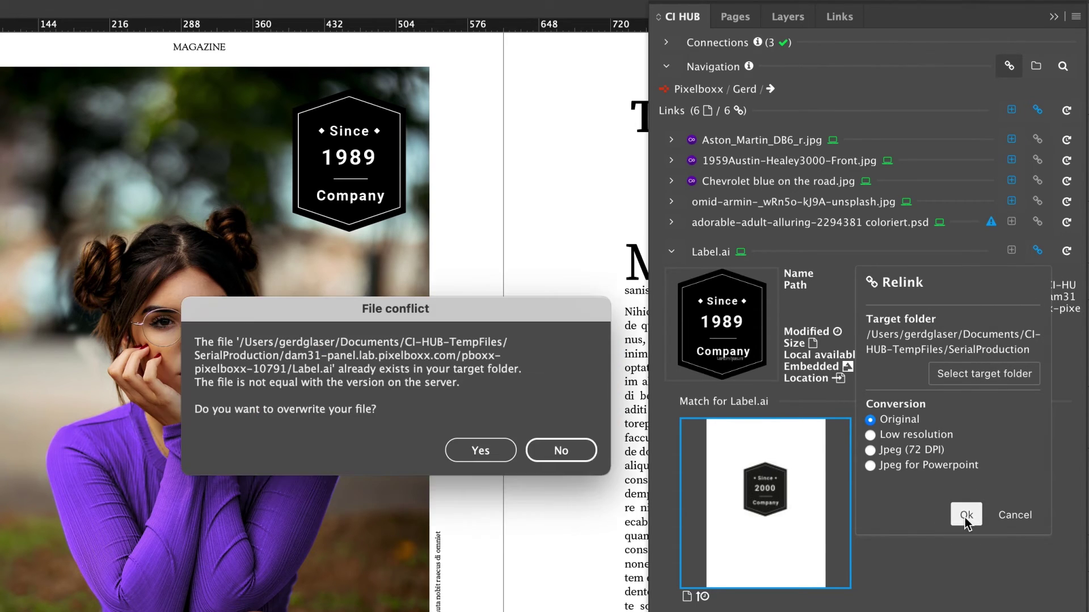
pyautogui.click(481, 451)
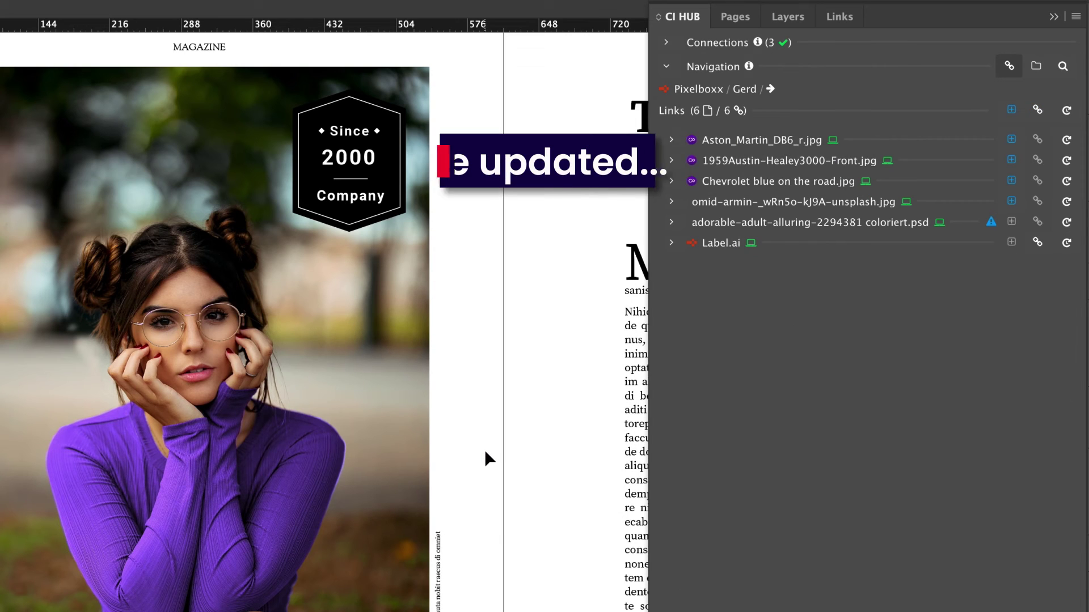
pyautogui.click(349, 159)
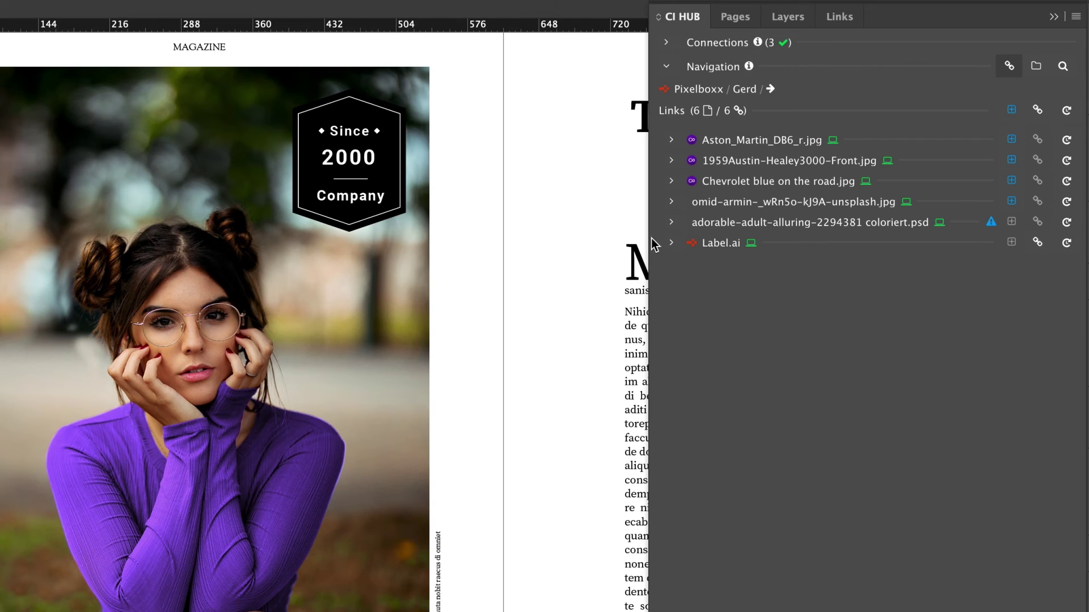
# Step: Relink the adorable-adult-alluring PSD to its grey-top server version, overwriting the local photo
pyautogui.click(671, 223)
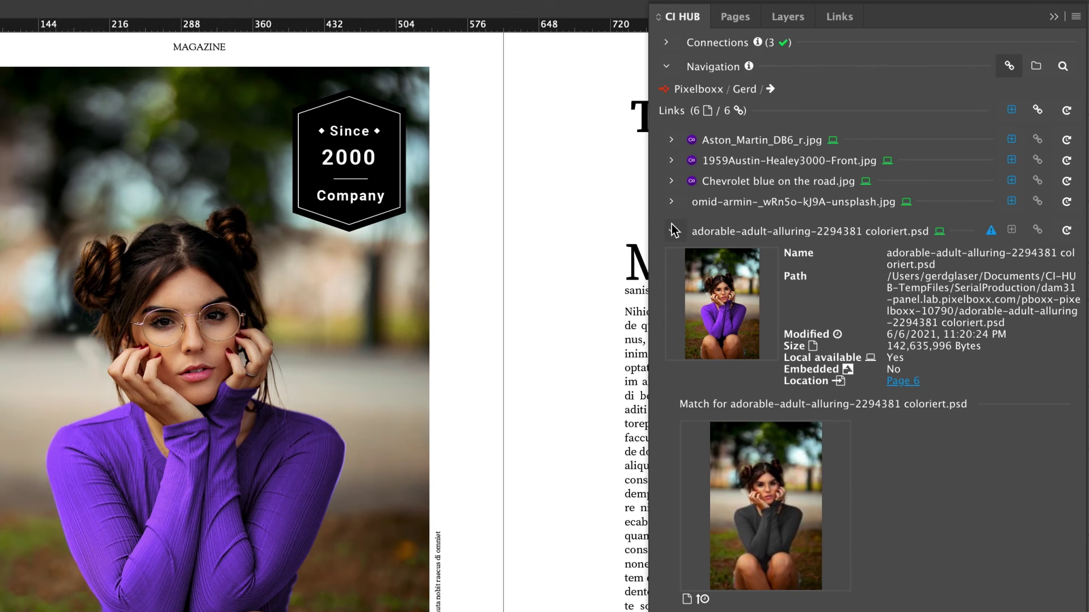
pyautogui.click(745, 496)
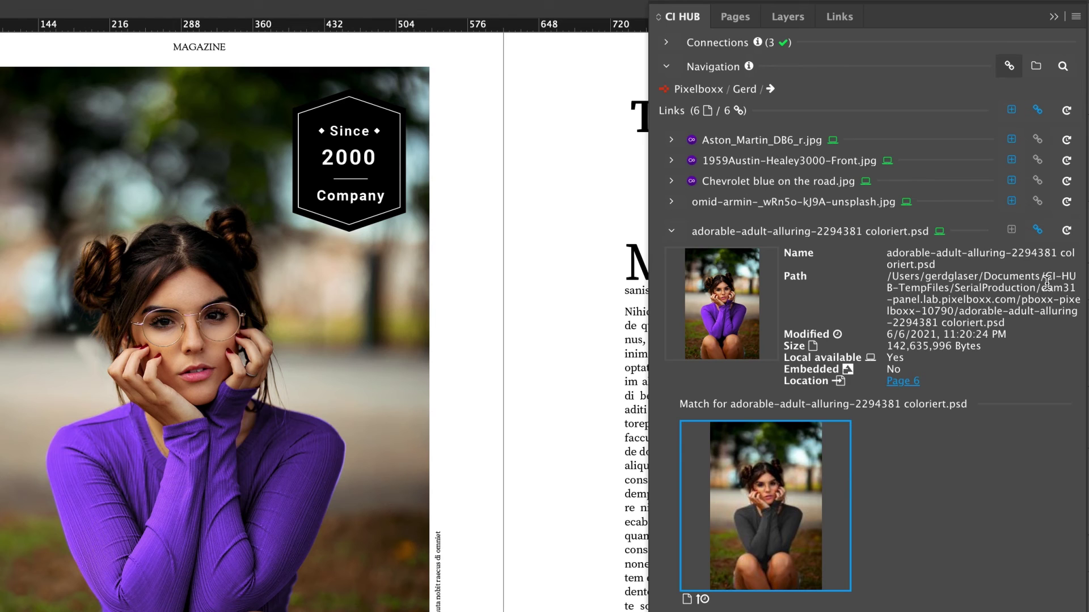
pyautogui.click(1038, 231)
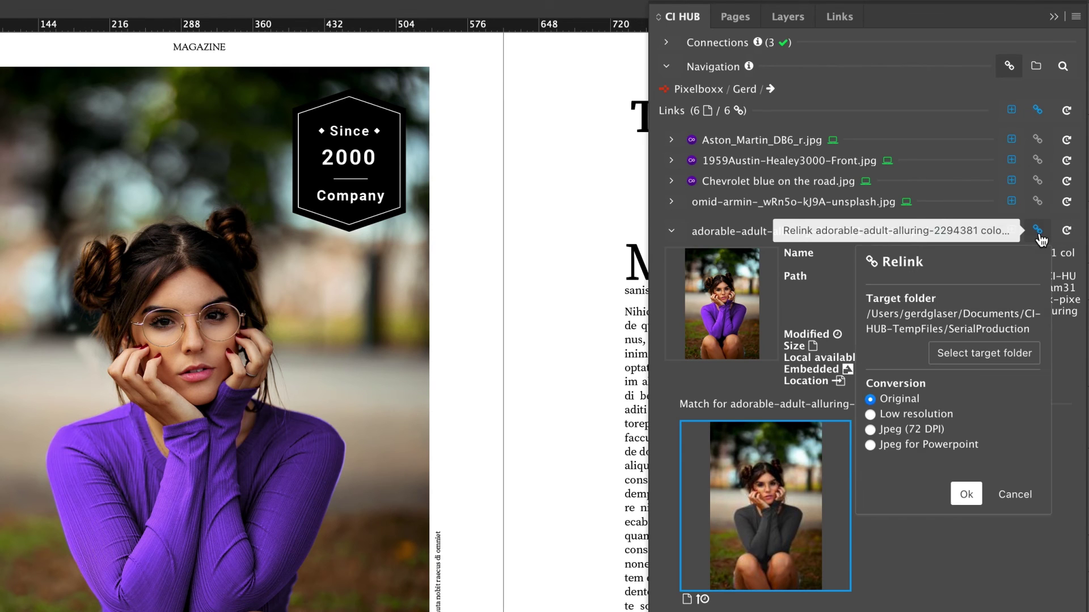
pyautogui.click(967, 496)
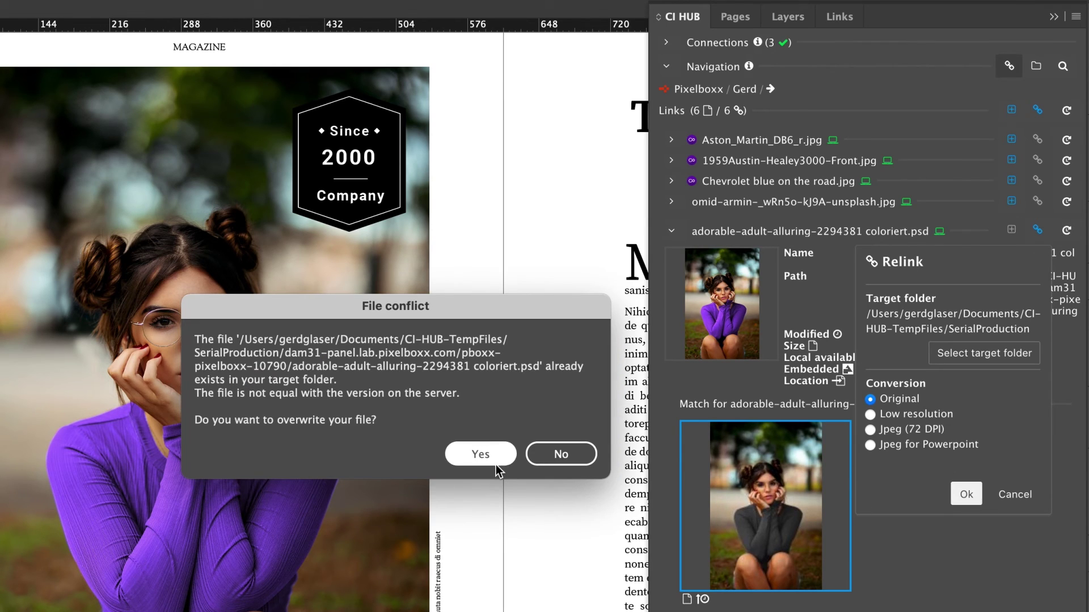
pyautogui.click(482, 454)
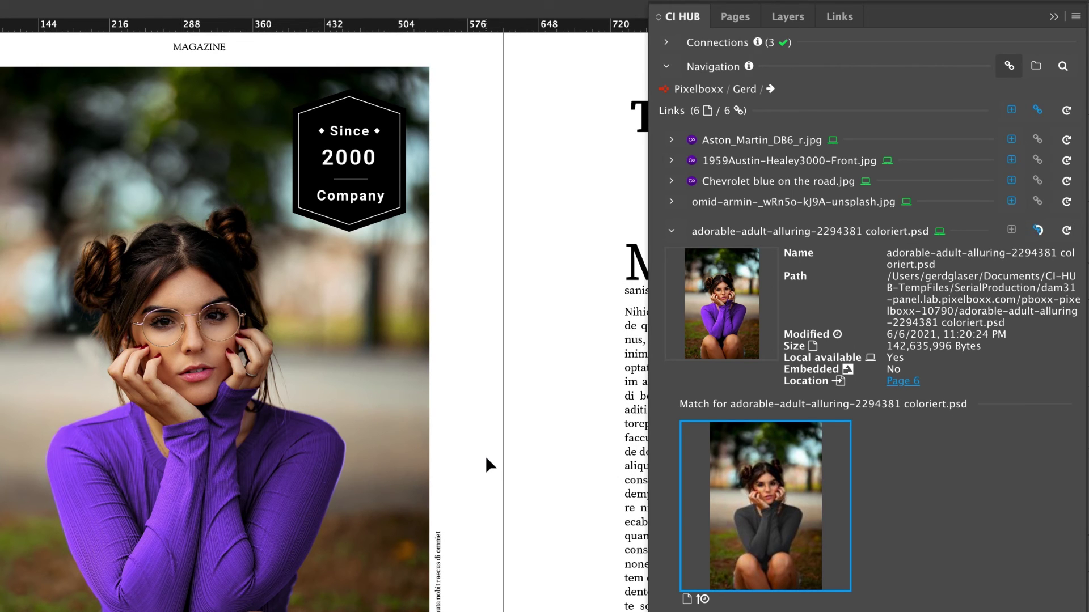